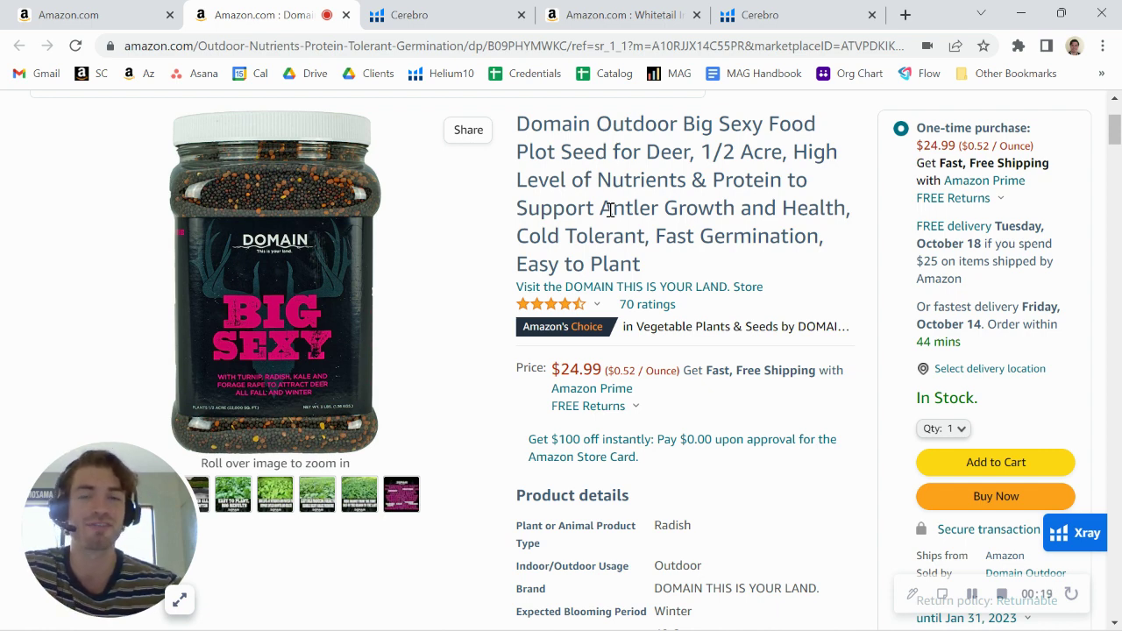
# Switch to the Cerebro tab showing the Domain listing's 505-keyword report
pyautogui.click(387, 9)
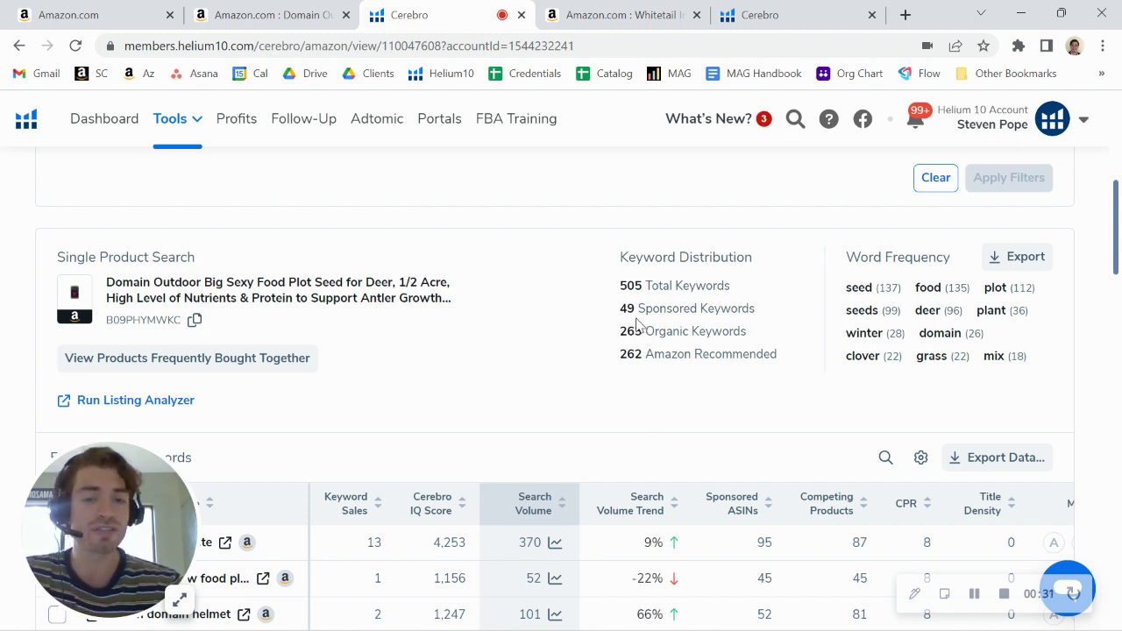
# Highlight the Domain seed's 49 sponsored and 263 organic keyword counts in Keyword Distribution
pyautogui.moveTo(635, 312); pyautogui.dragTo(620, 316)
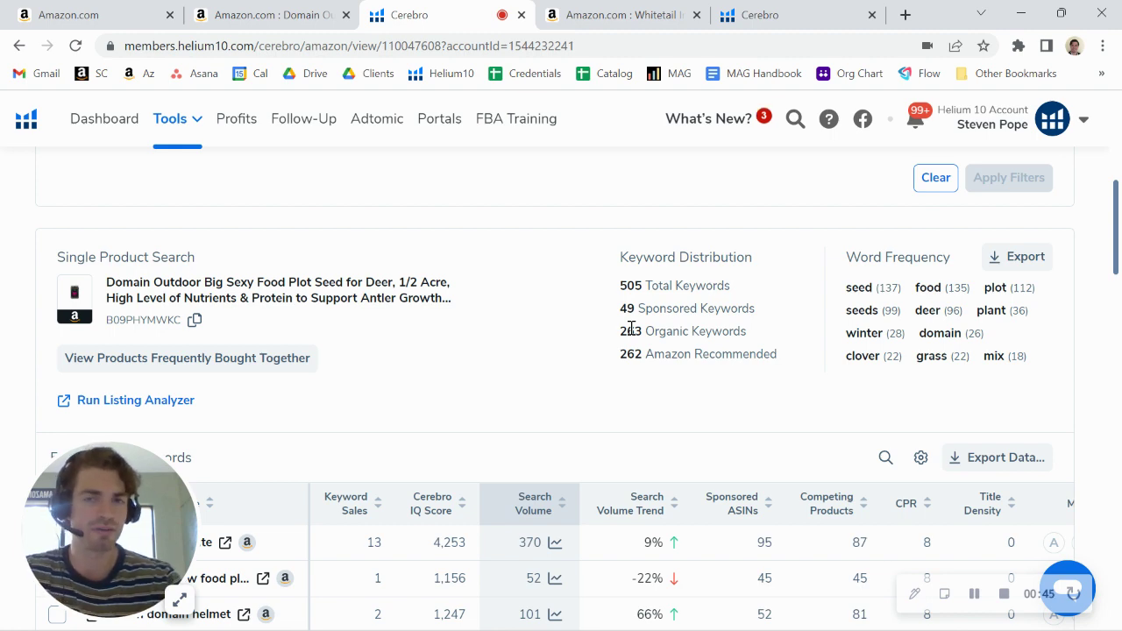
pyautogui.scroll(-3, 632, 329)
pyautogui.hscroll(4, 741, 403)
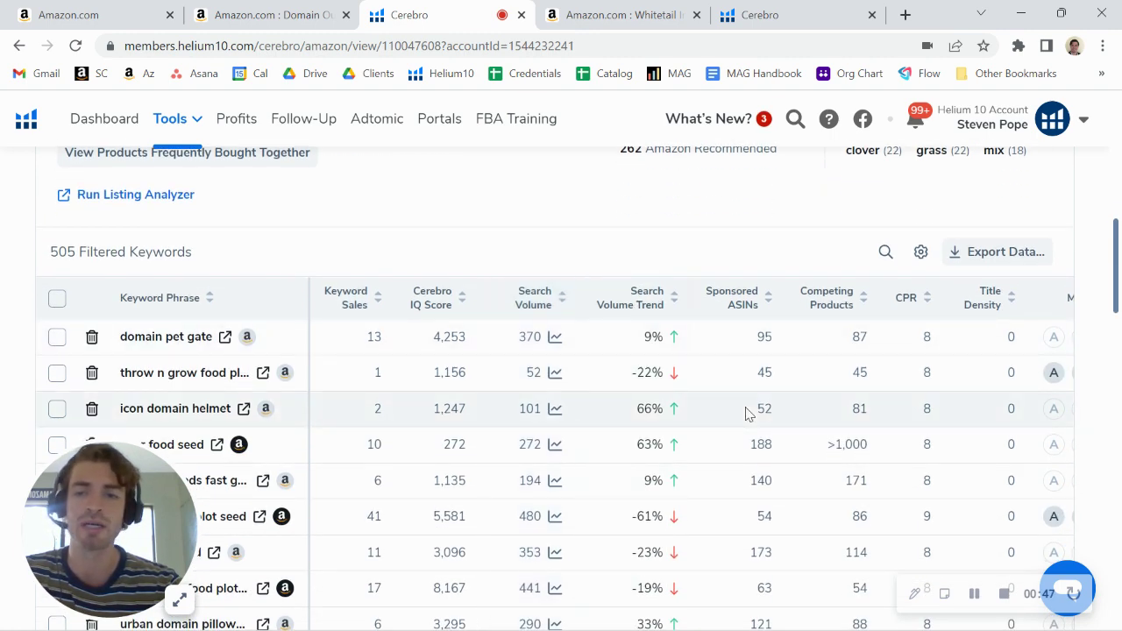
pyautogui.hscroll(-4, 745, 413)
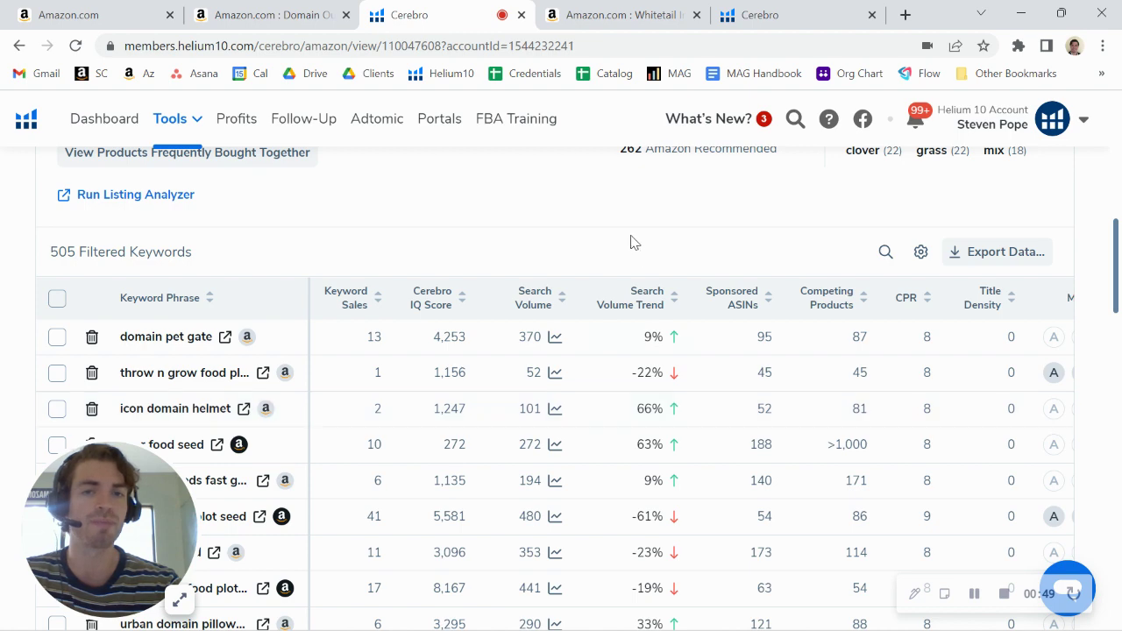
pyautogui.scroll(1, 629, 241)
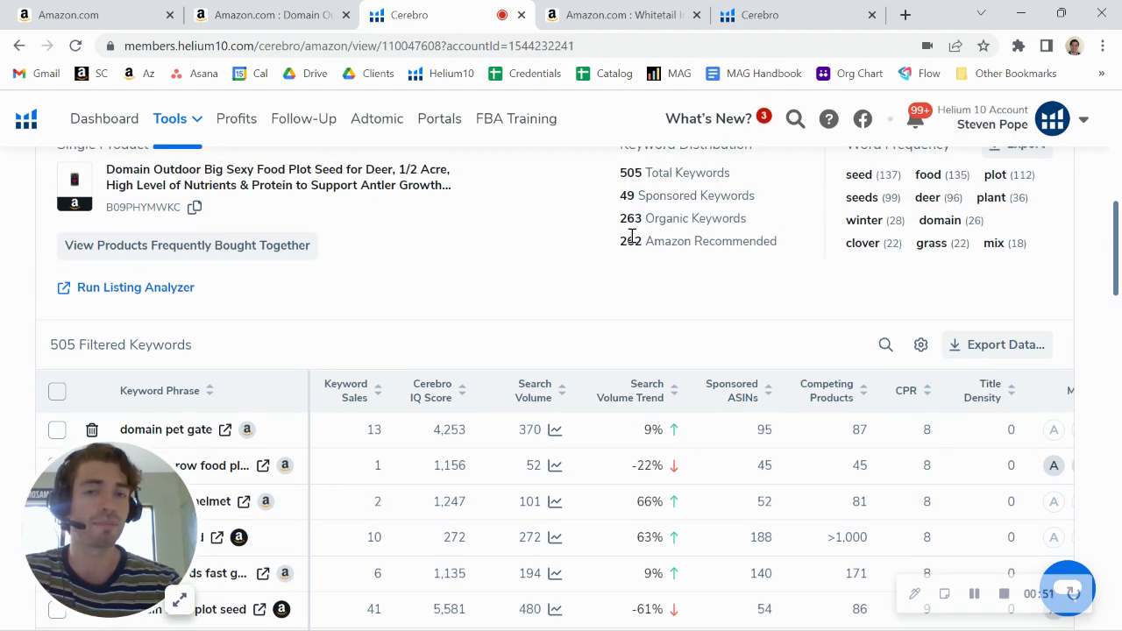
pyautogui.scroll(-3, 631, 237)
pyautogui.scroll(3, 631, 237)
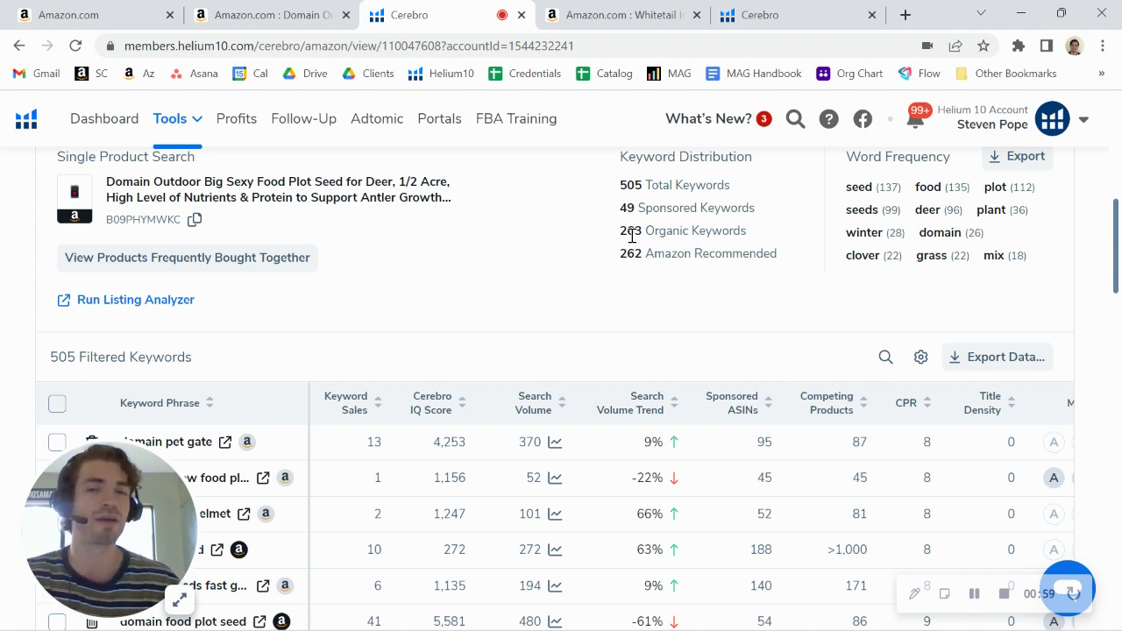
pyautogui.scroll(-2, 631, 235)
pyautogui.scroll(1, 631, 243)
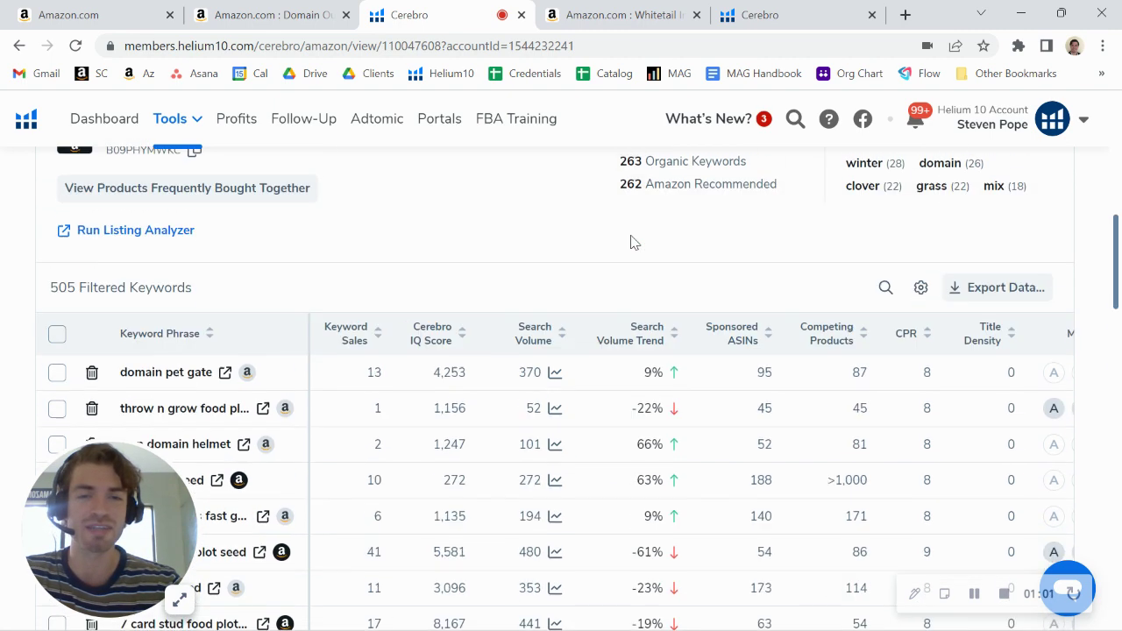
pyautogui.moveTo(634, 175); pyautogui.dragTo(620, 175)
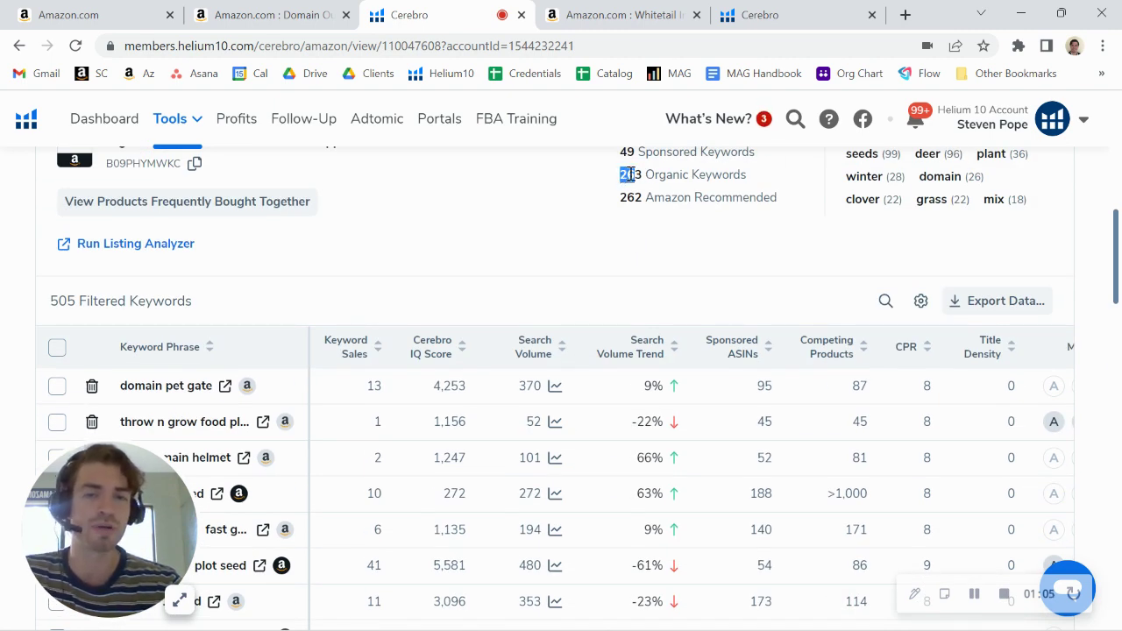
# Open the Whitetail Institute competitor's Cerebro report and highlight its 669 organic keywords
pyautogui.click(626, 10)
pyautogui.scroll(-2, 760, 469)
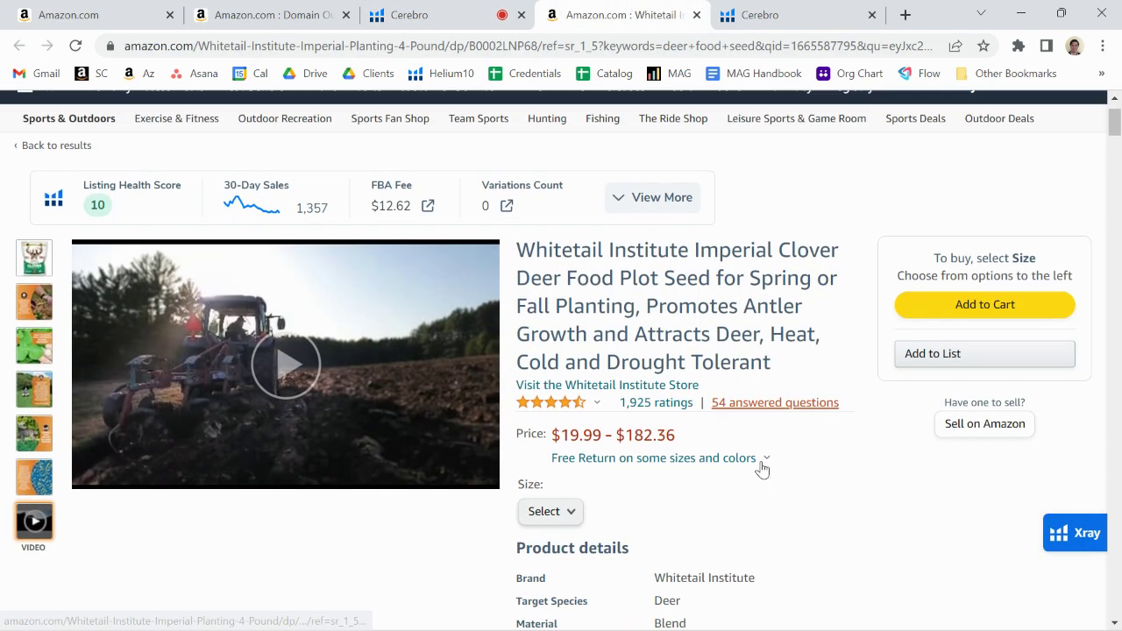
pyautogui.click(792, 11)
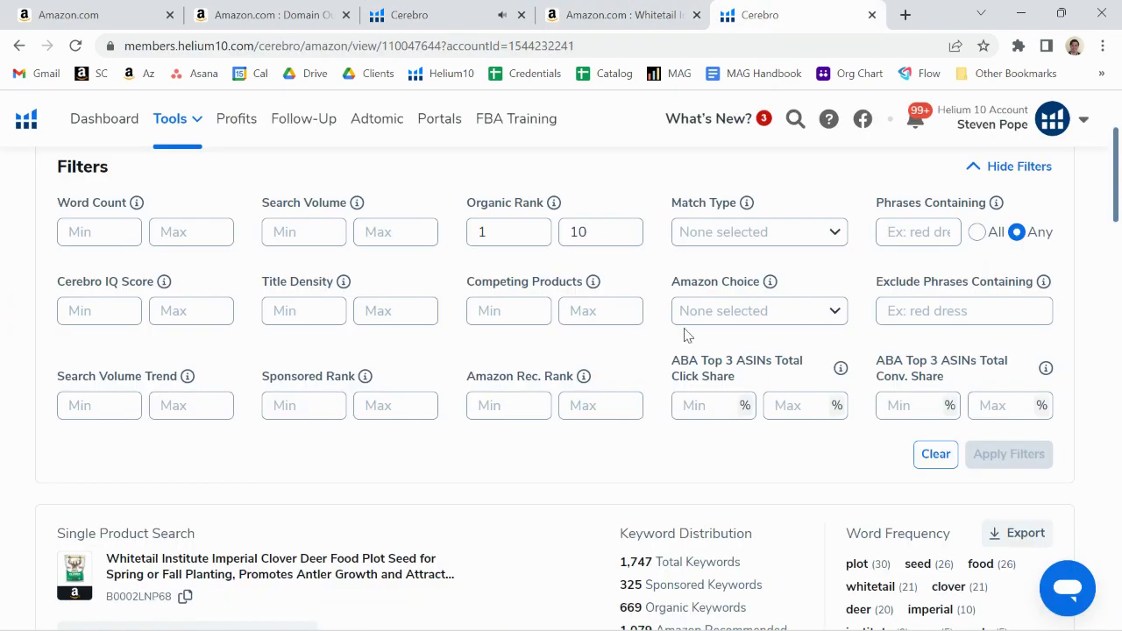
pyautogui.scroll(-3, 685, 336)
pyautogui.doubleClick(642, 274)
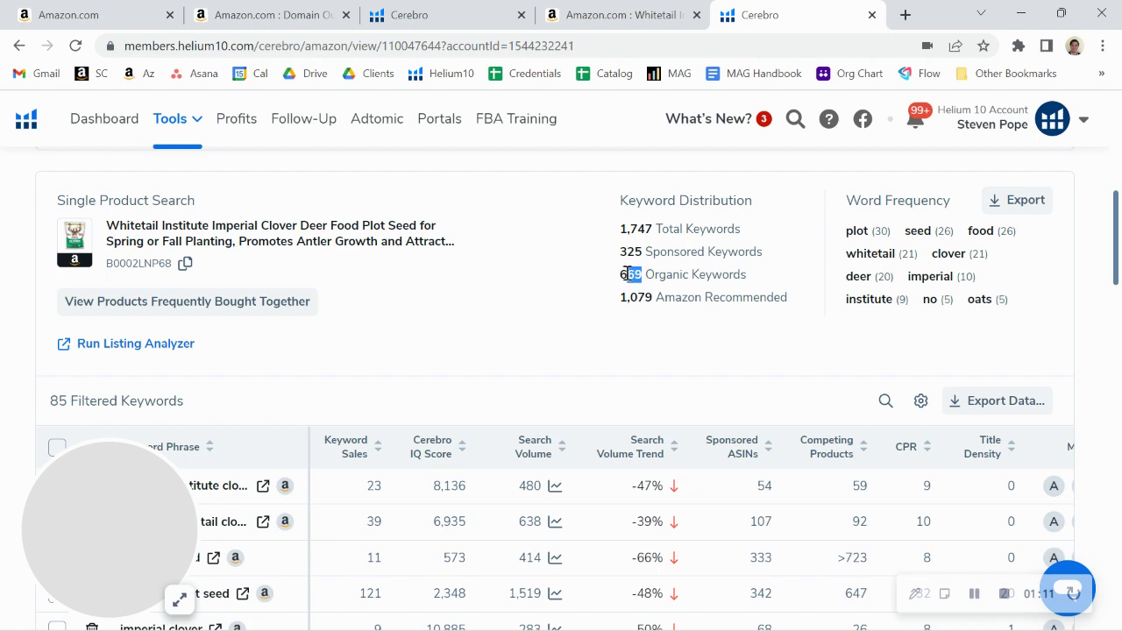
pyautogui.click(645, 279)
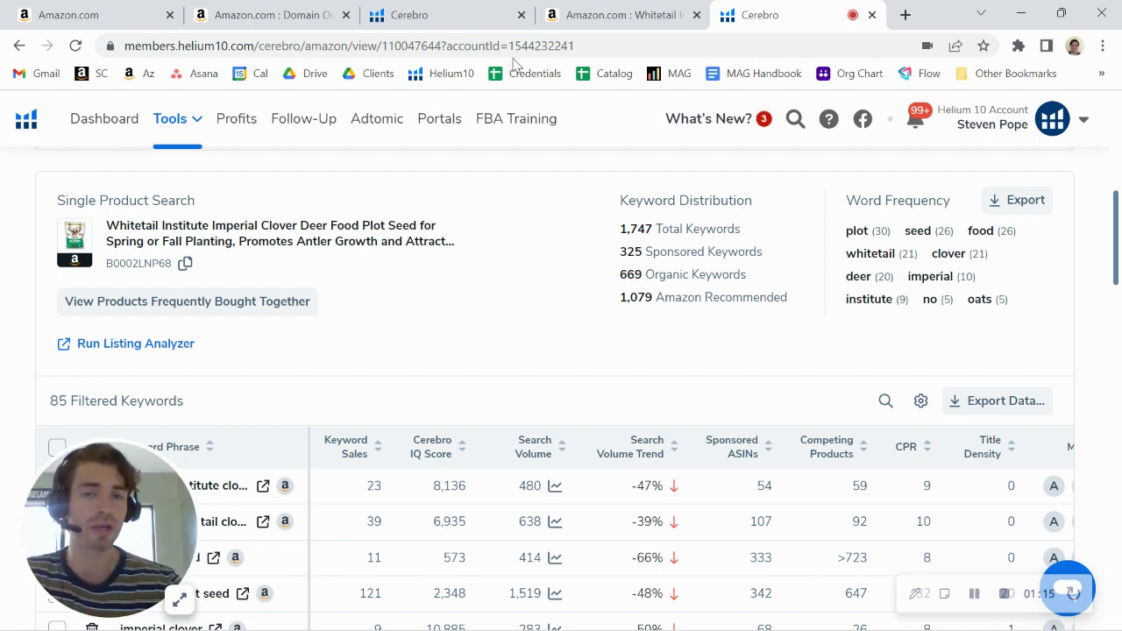
# Glance at the Domain Outdoor listing, then return to the competitor's keyword report
pyautogui.click(263, 14)
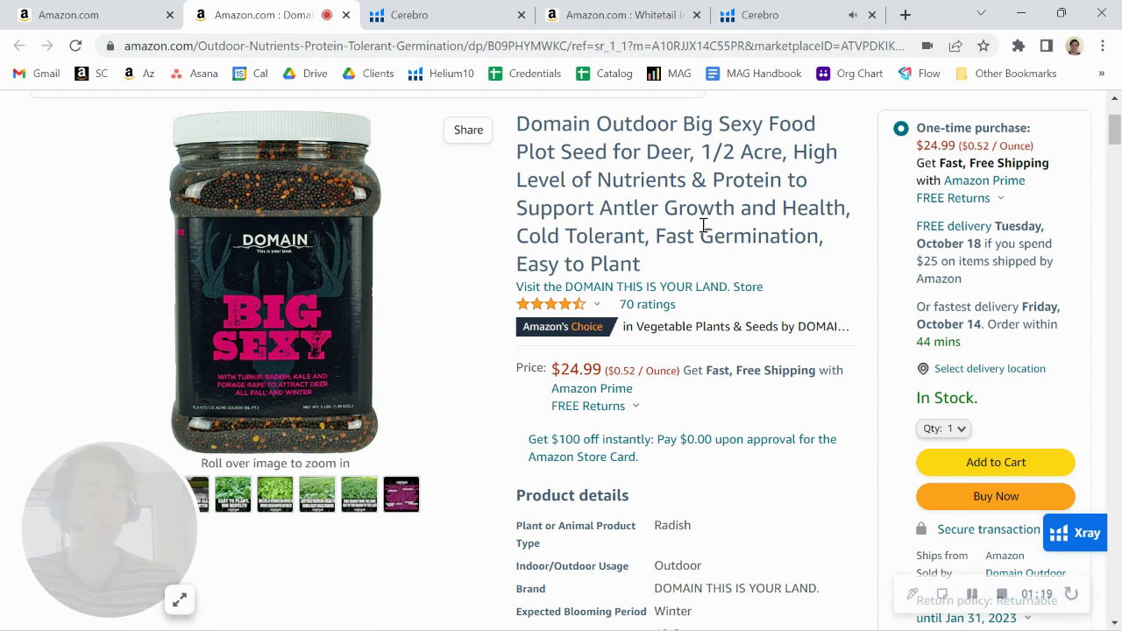
pyautogui.scroll(-1, 704, 225)
pyautogui.scroll(1, 703, 225)
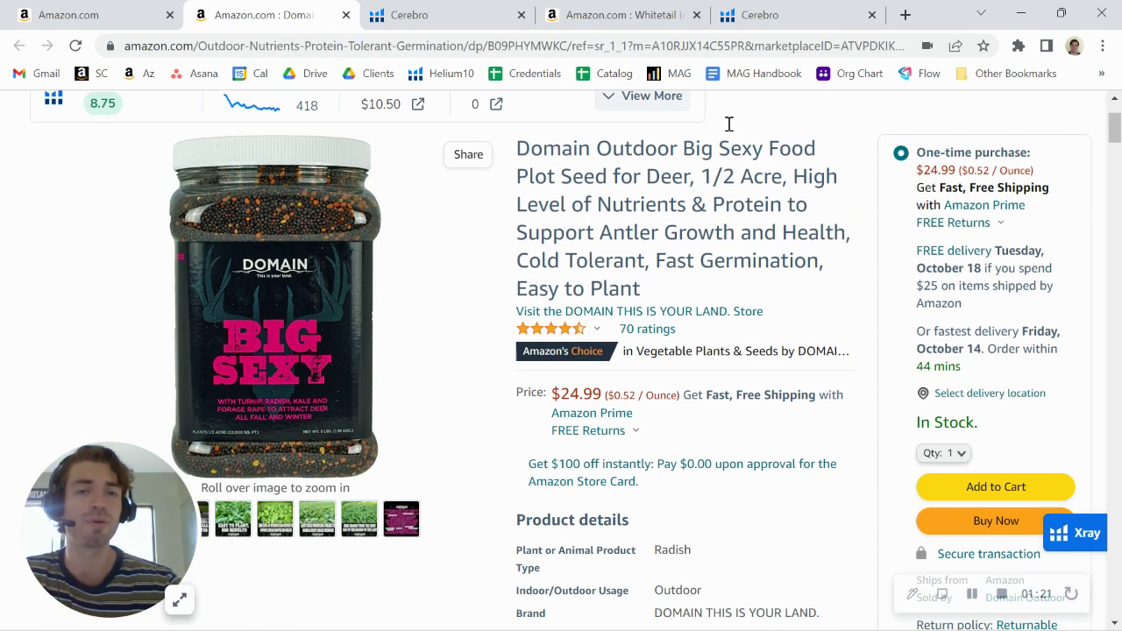
pyautogui.click(765, 15)
# Sort the competitor's keywords by search volume
pyautogui.scroll(-3, 659, 286)
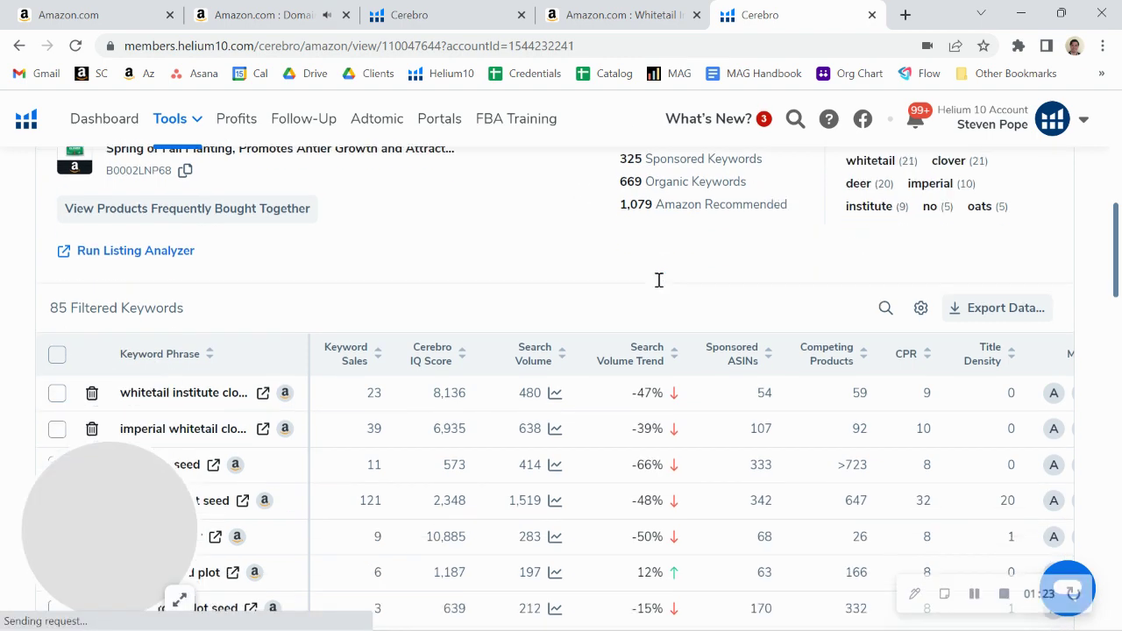
pyautogui.click(540, 311)
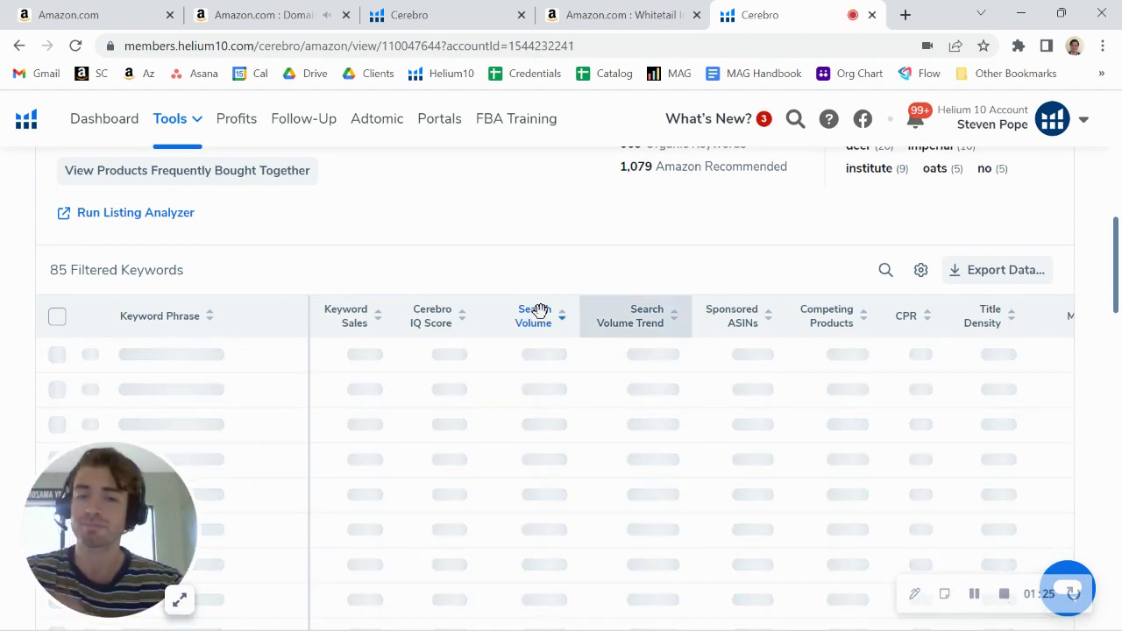
pyautogui.scroll(-2, 559, 403)
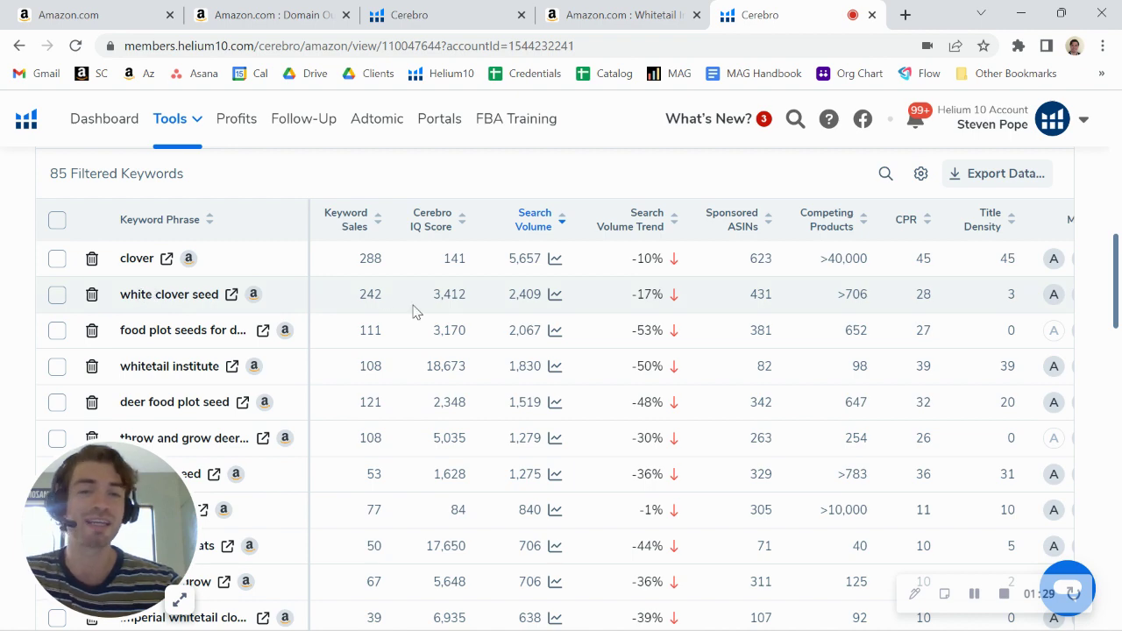
pyautogui.click(273, 14)
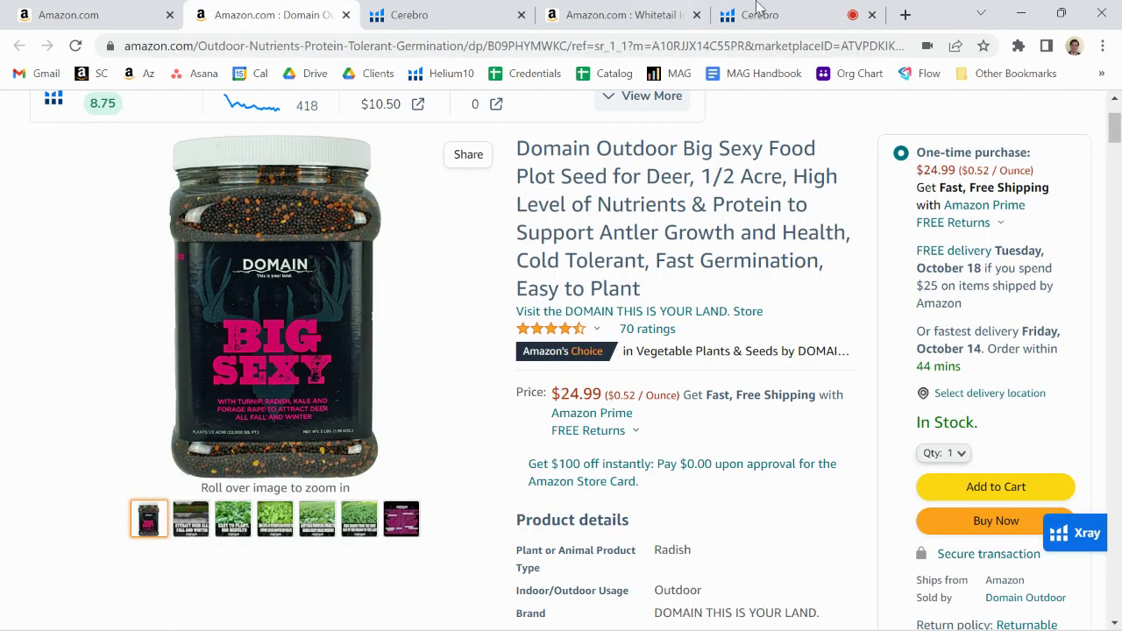
pyautogui.click(759, 10)
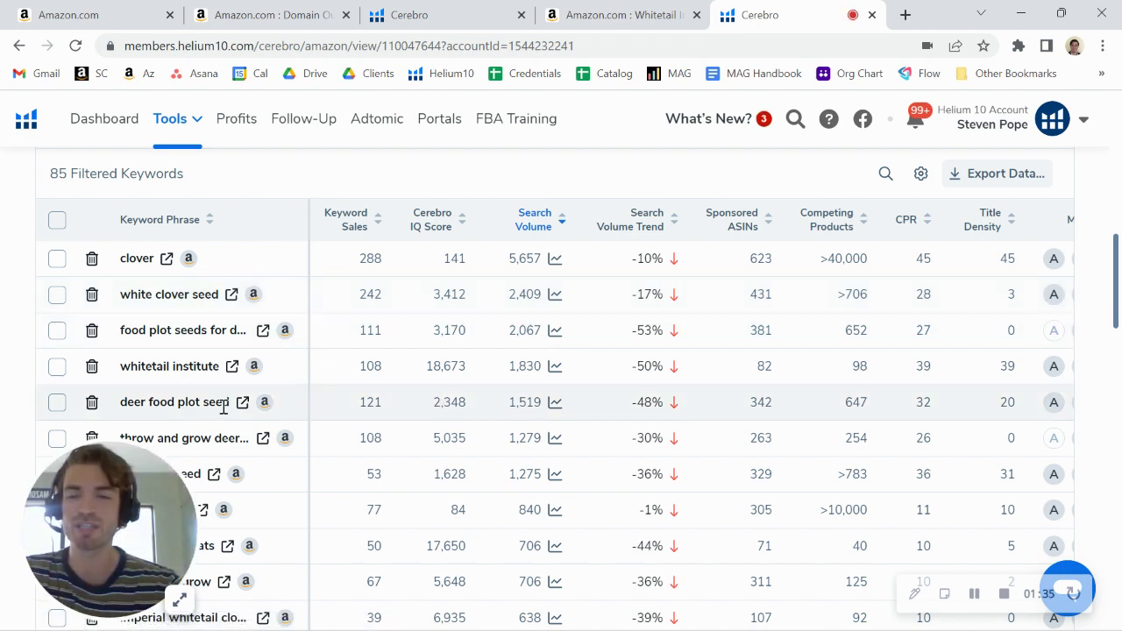
# Highlight 'deer food plot seed' with 1,519 searches and organic rank 1
pyautogui.moveTo(230, 399); pyautogui.dragTo(120, 402)
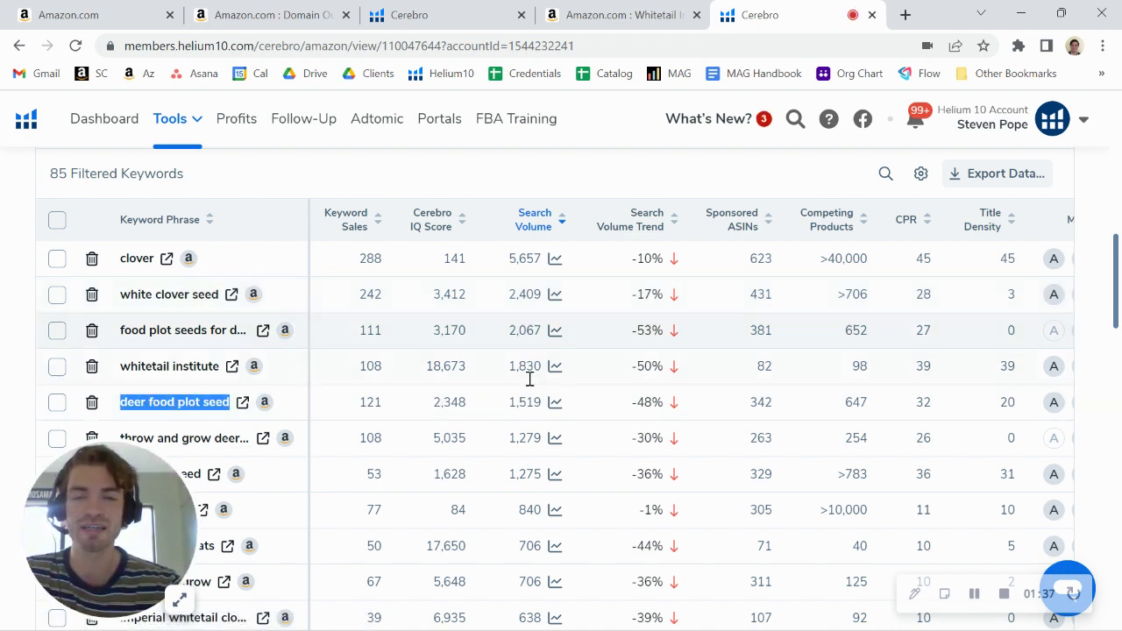
pyautogui.moveTo(541, 408); pyautogui.dragTo(519, 408)
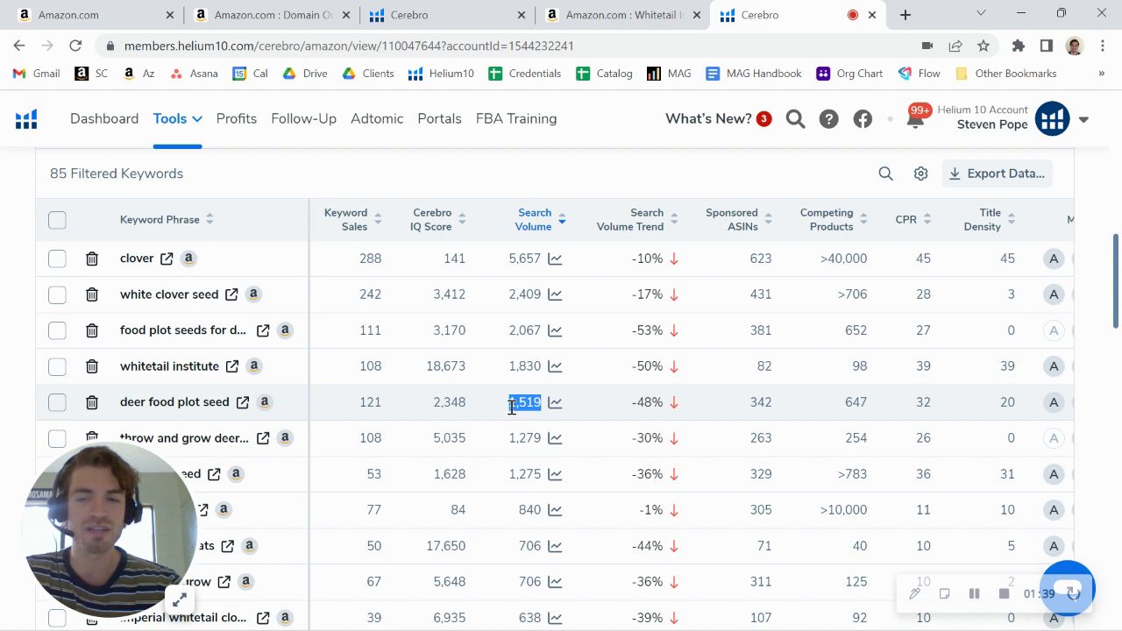
pyautogui.hscroll(5, 650, 405)
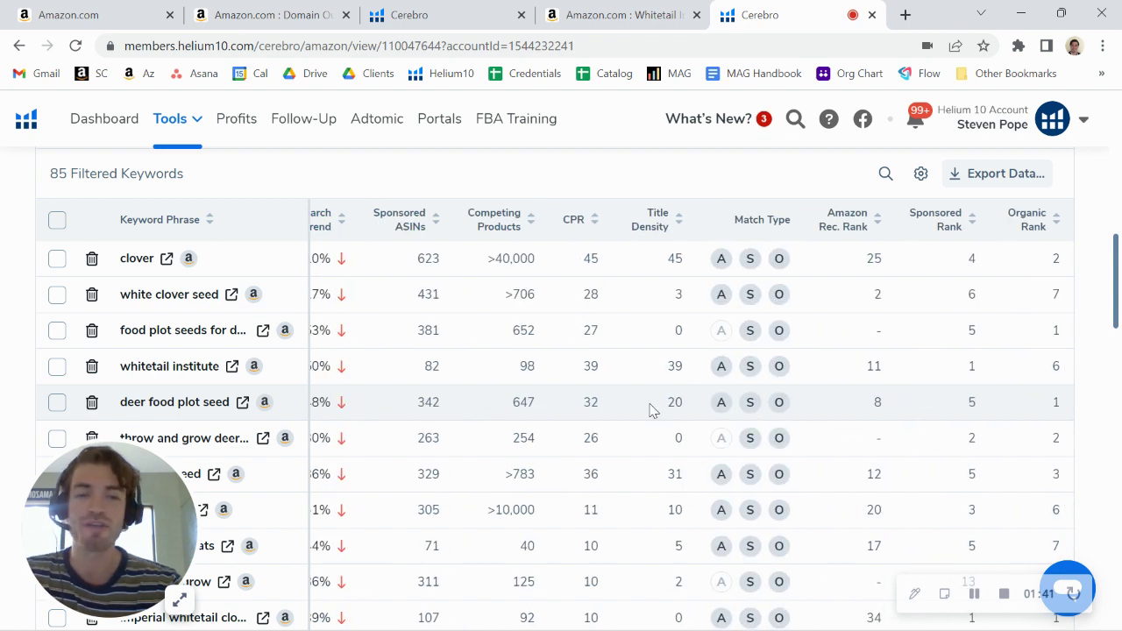
pyautogui.doubleClick(1056, 402)
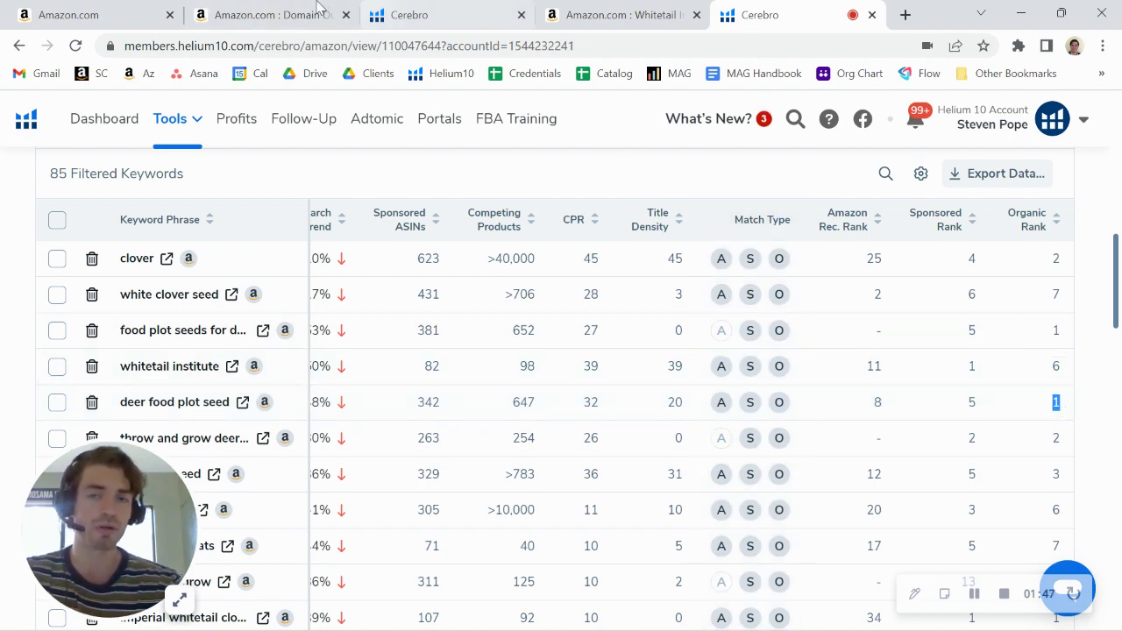
pyautogui.click(373, 11)
# Filter the Domain seed's keywords to organic rank 1–10
pyautogui.scroll(2, 672, 333)
pyautogui.scroll(5, 597, 350)
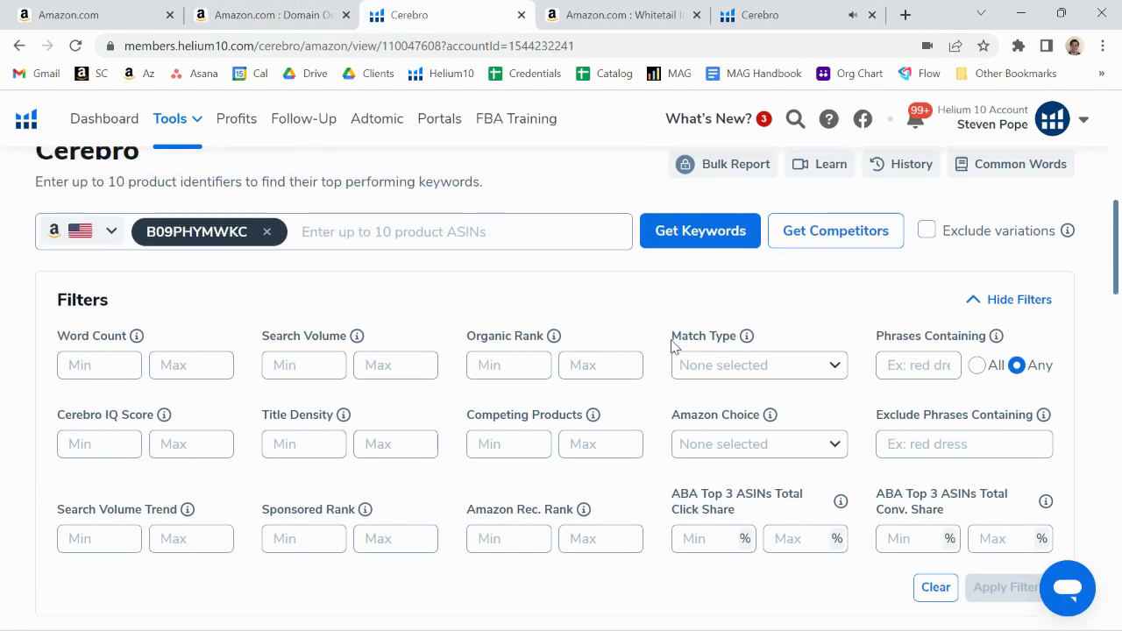
pyautogui.click(511, 365)
pyautogui.write('1')
pyautogui.click(588, 363)
pyautogui.write('10')
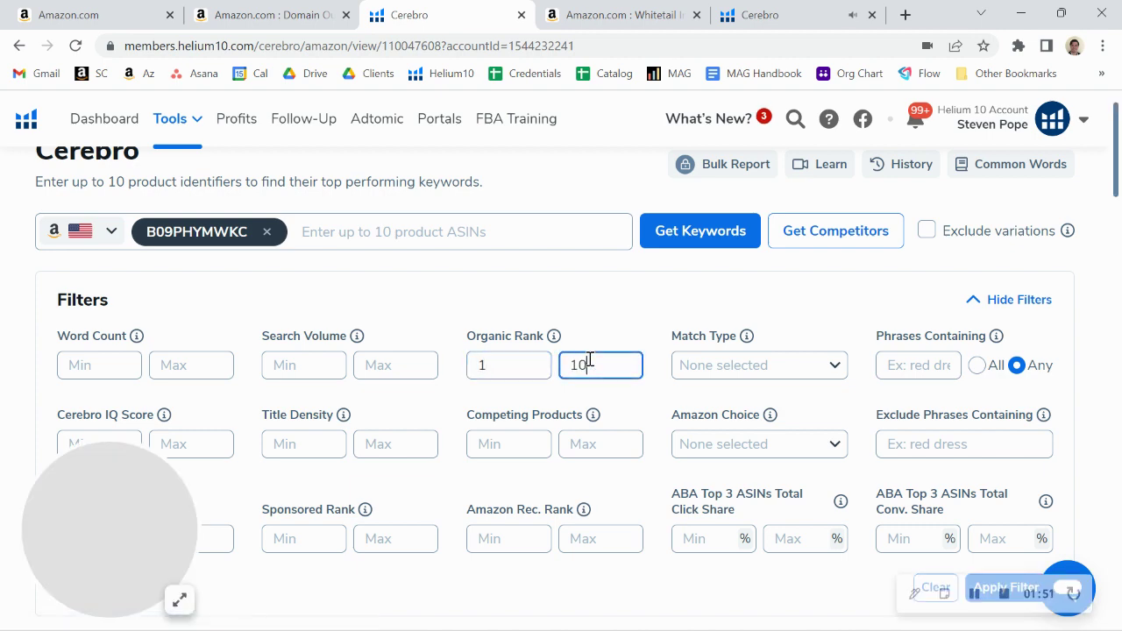
pyautogui.scroll(-4, 763, 427)
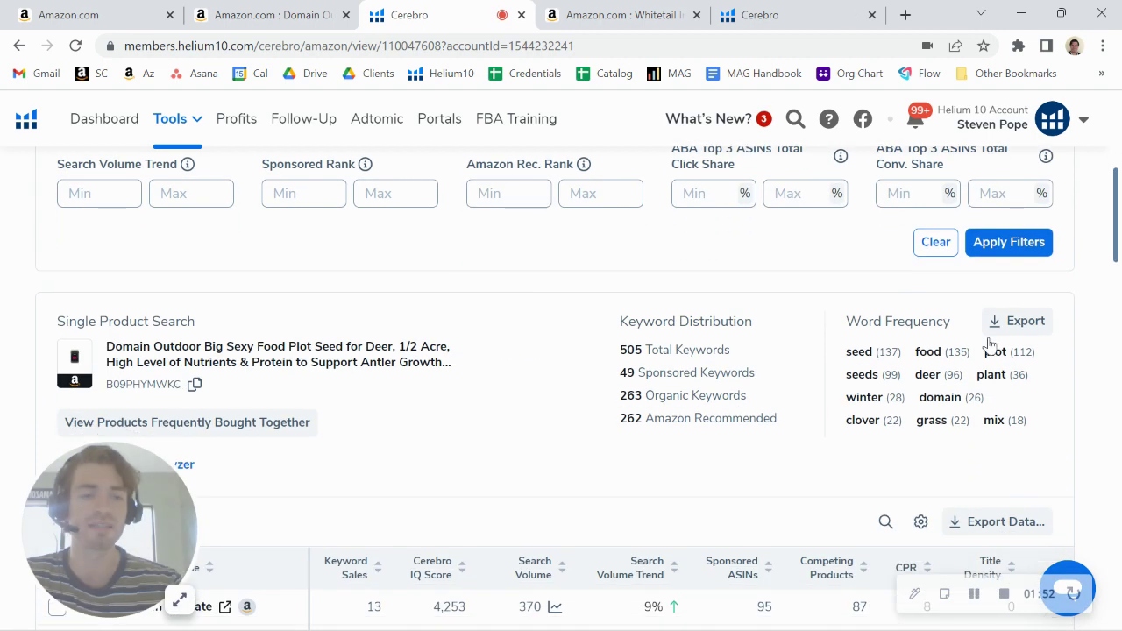
pyautogui.click(999, 244)
# Sort the 16 filtered keywords by search volume and mark the top keyword's rank 9
pyautogui.scroll(-3, 638, 390)
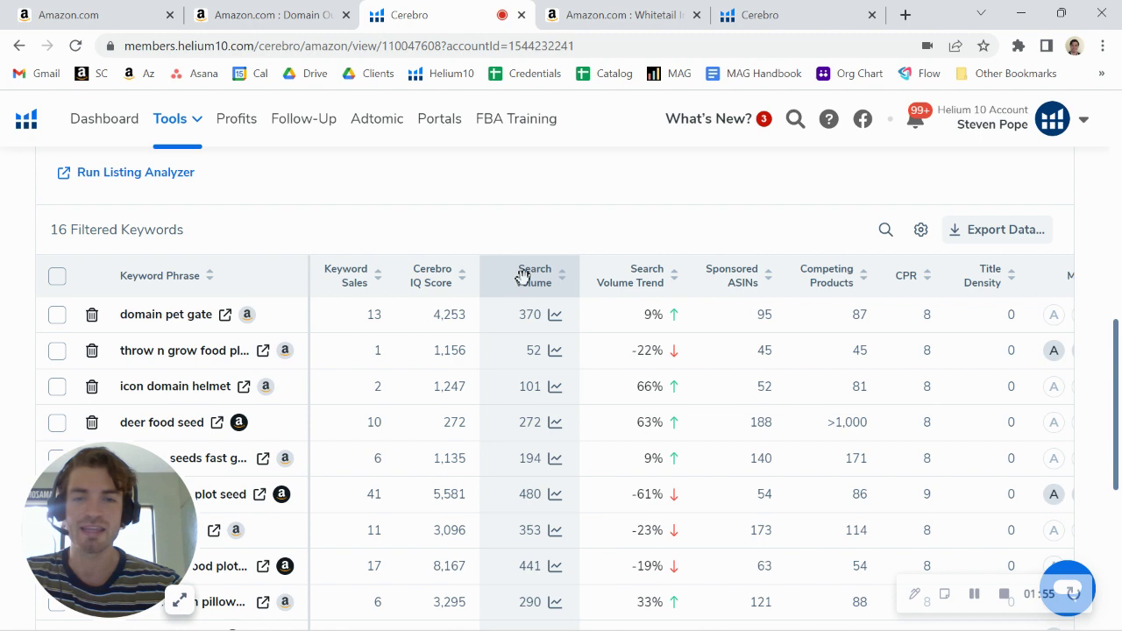
pyautogui.click(524, 277)
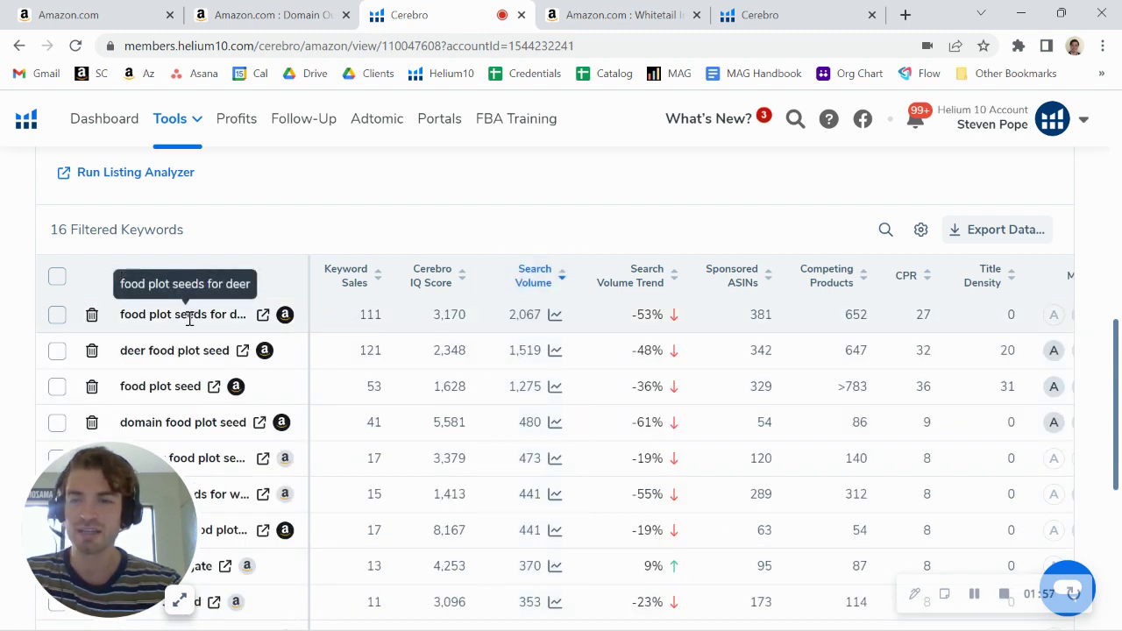
pyautogui.hscroll(4, 708, 346)
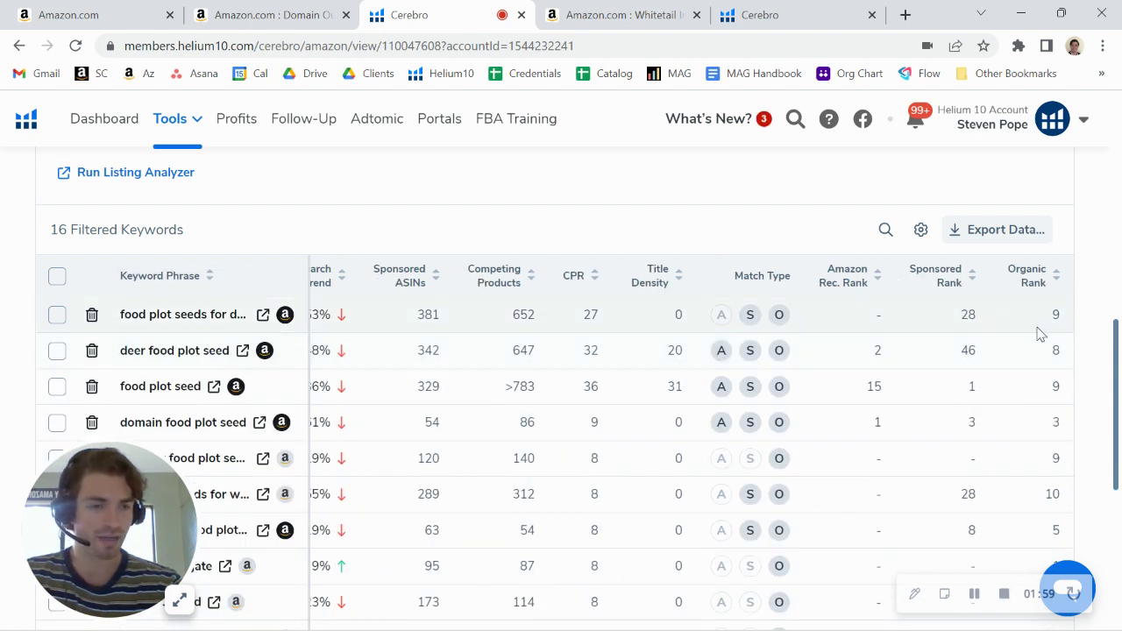
pyautogui.doubleClick(1056, 315)
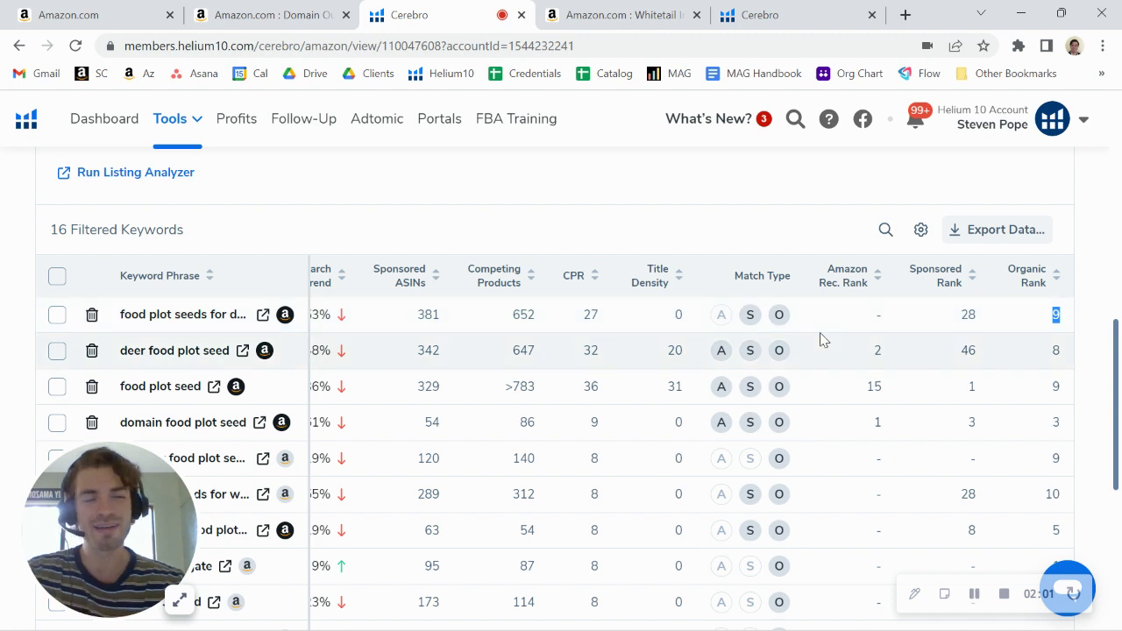
pyautogui.hscroll(-4, 824, 340)
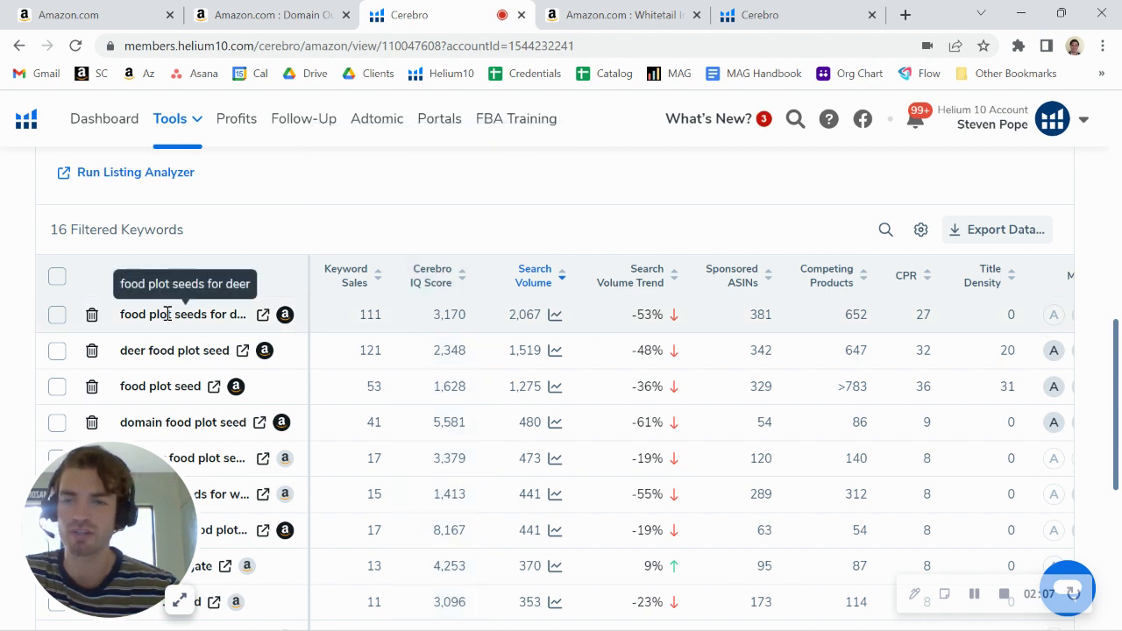
pyautogui.hscroll(4, 617, 393)
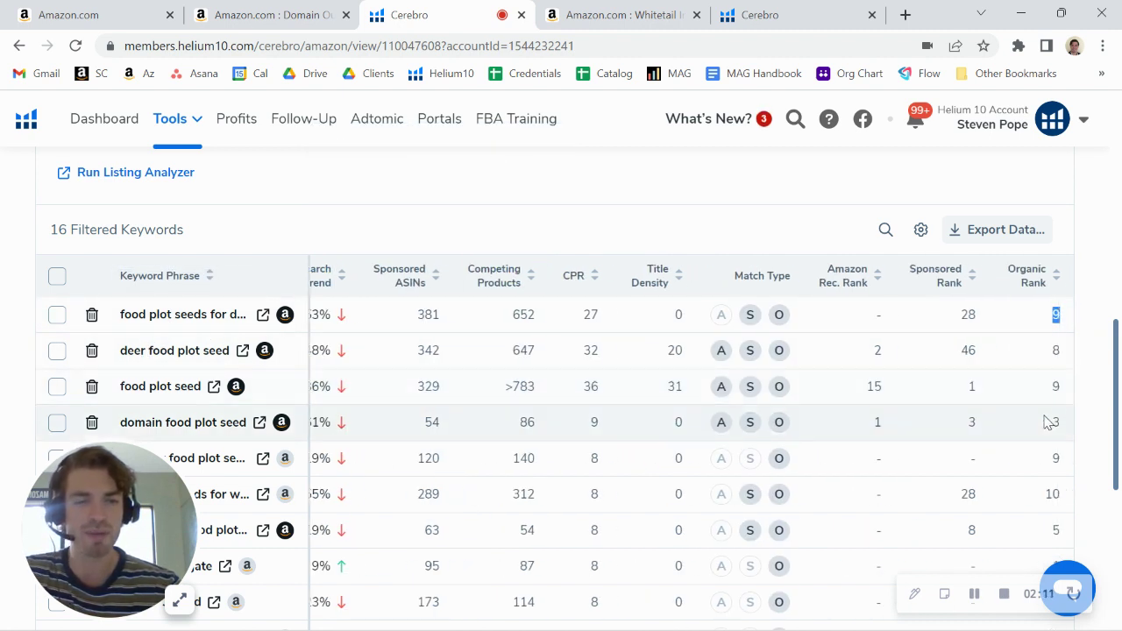
pyautogui.hscroll(-4, 972, 428)
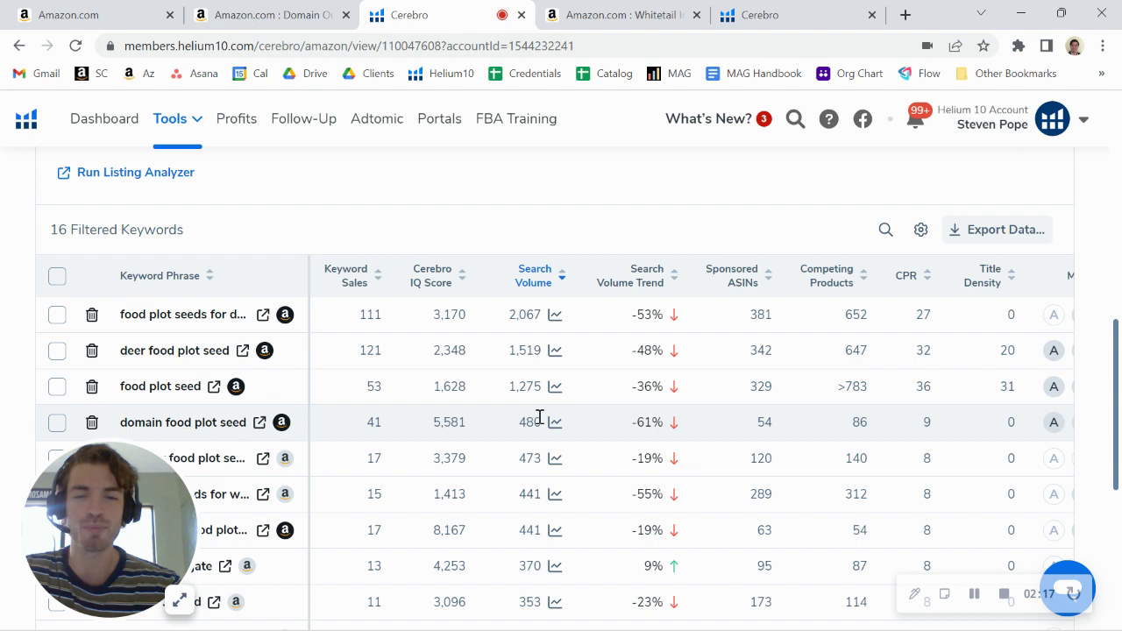
# Highlight the 480 search volume for 'domain food plot seed', then return to its Amazon listing
pyautogui.moveTo(540, 421); pyautogui.dragTo(523, 421)
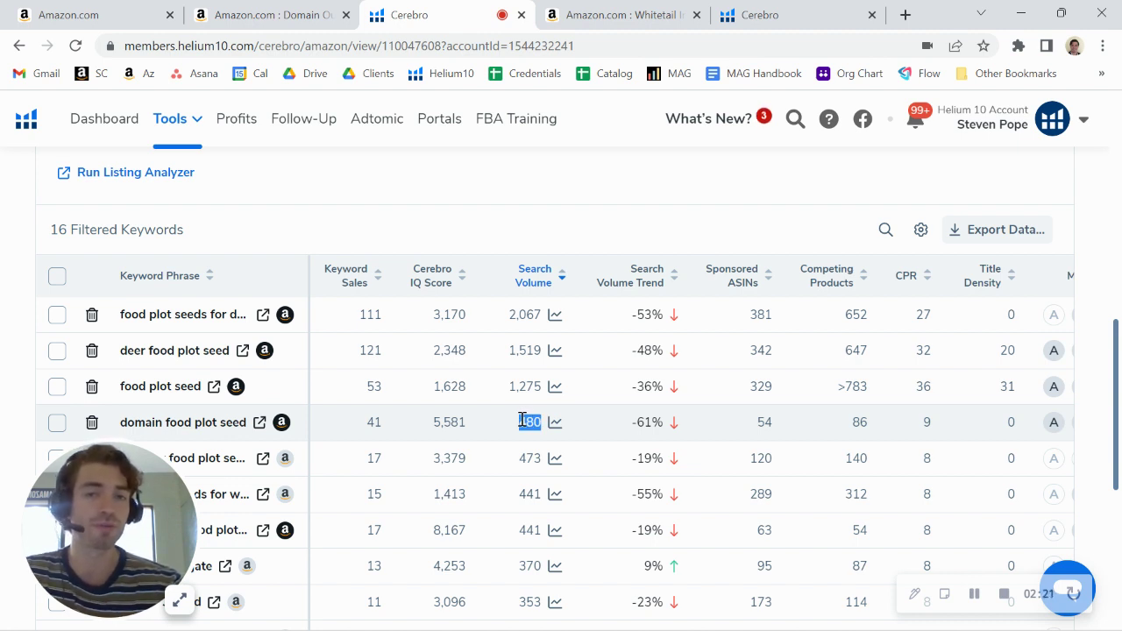
pyautogui.hscroll(4, 637, 381)
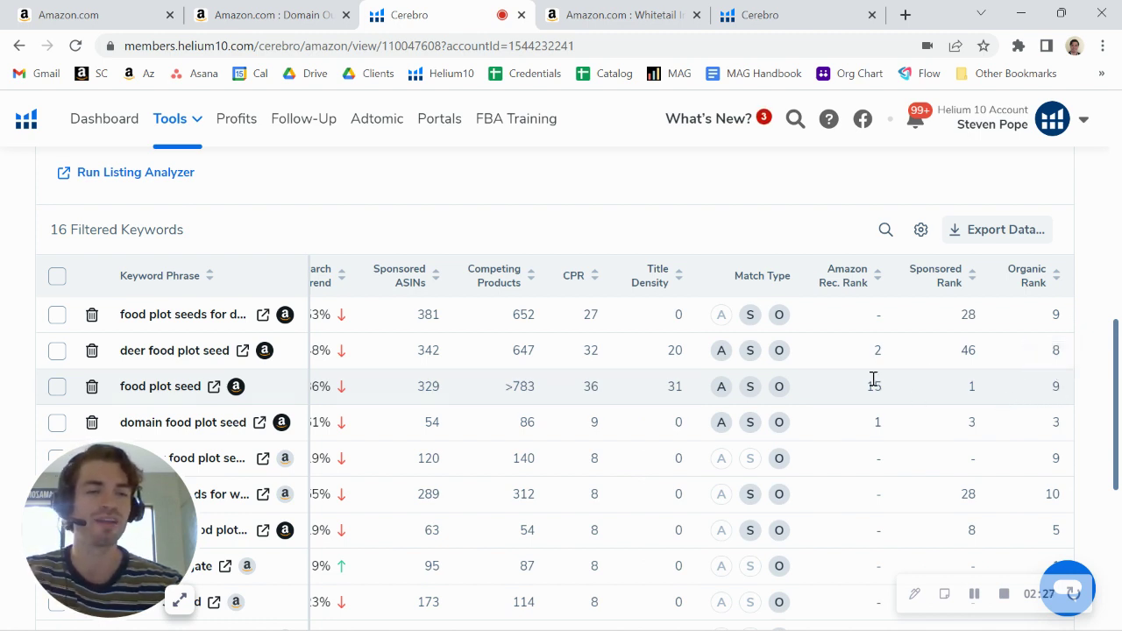
pyautogui.hscroll(-4, 874, 380)
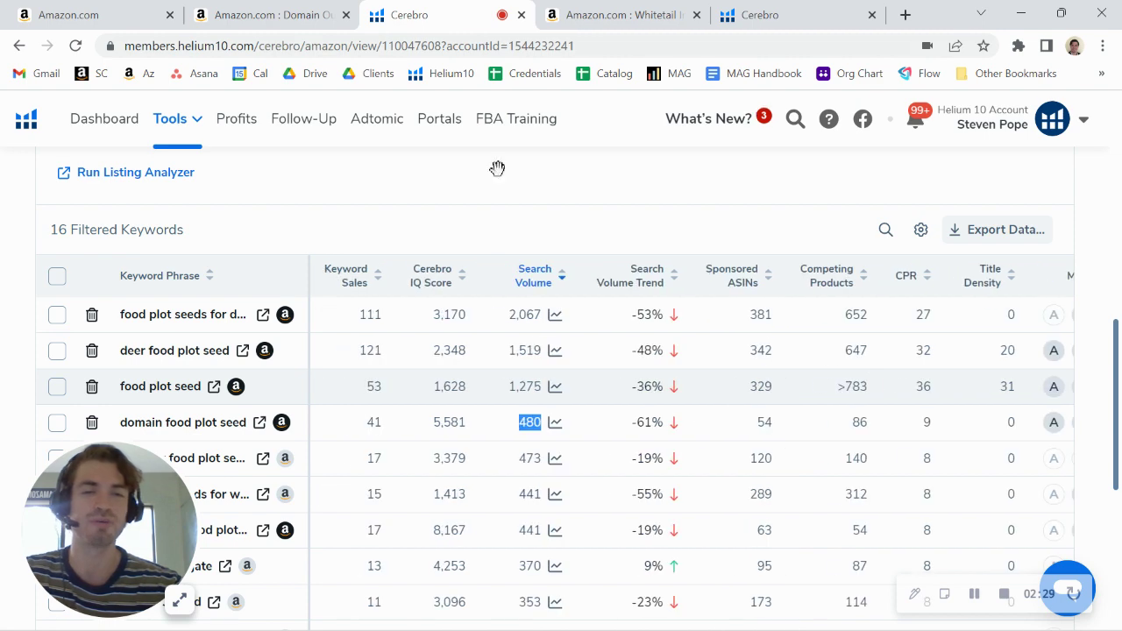
pyautogui.click(292, 16)
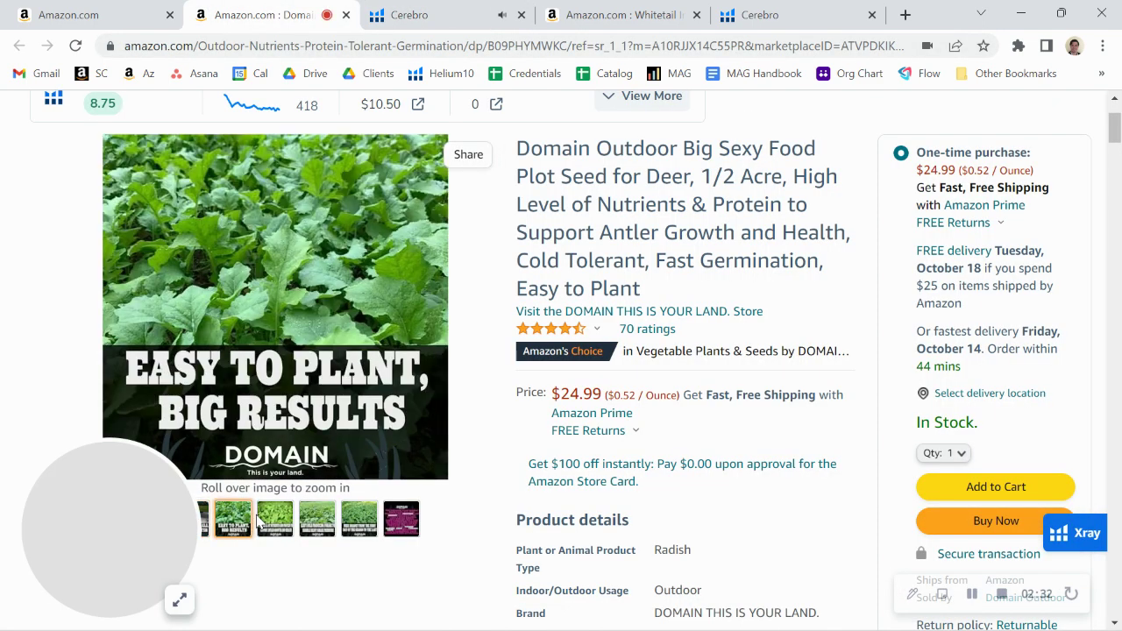
pyautogui.moveTo(202, 518)
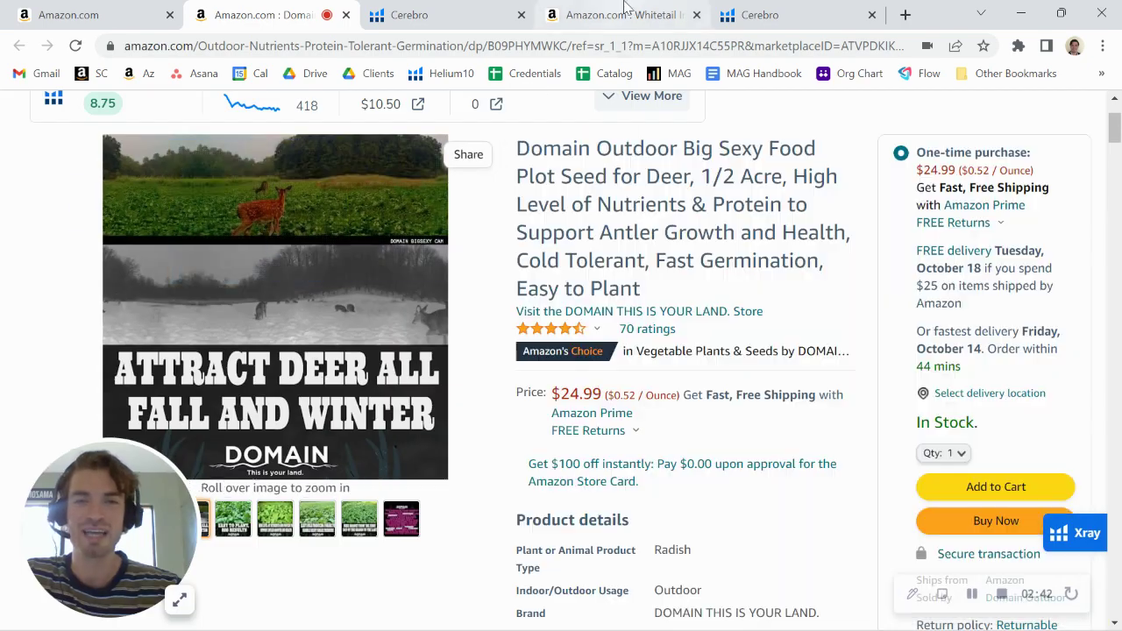
pyautogui.click(622, 15)
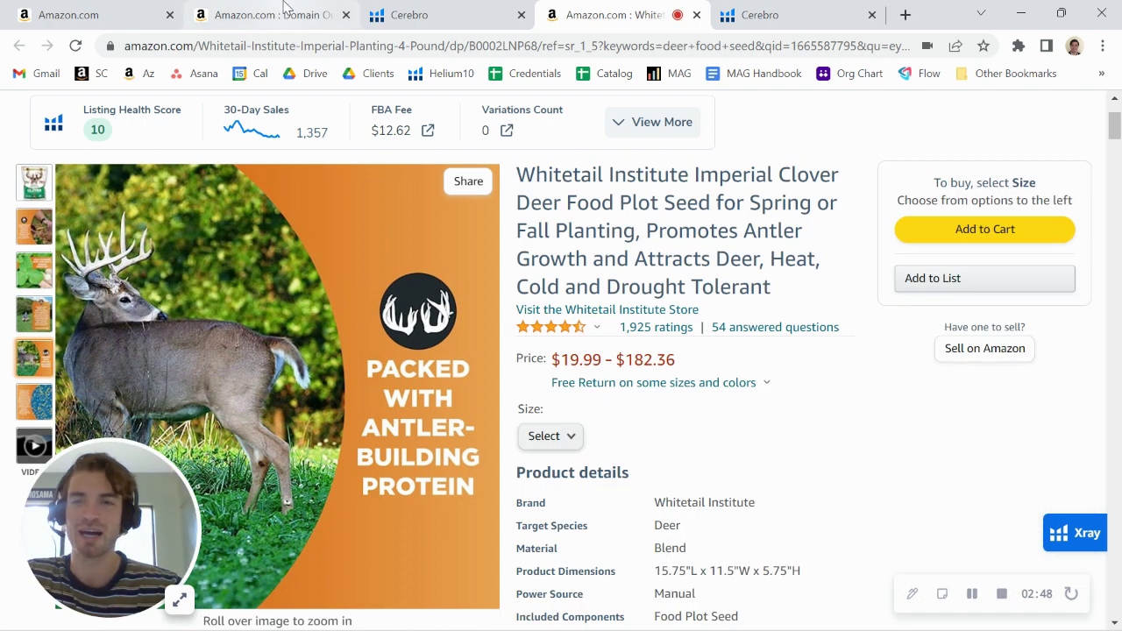
pyautogui.click(281, 12)
pyautogui.scroll(-1, 687, 240)
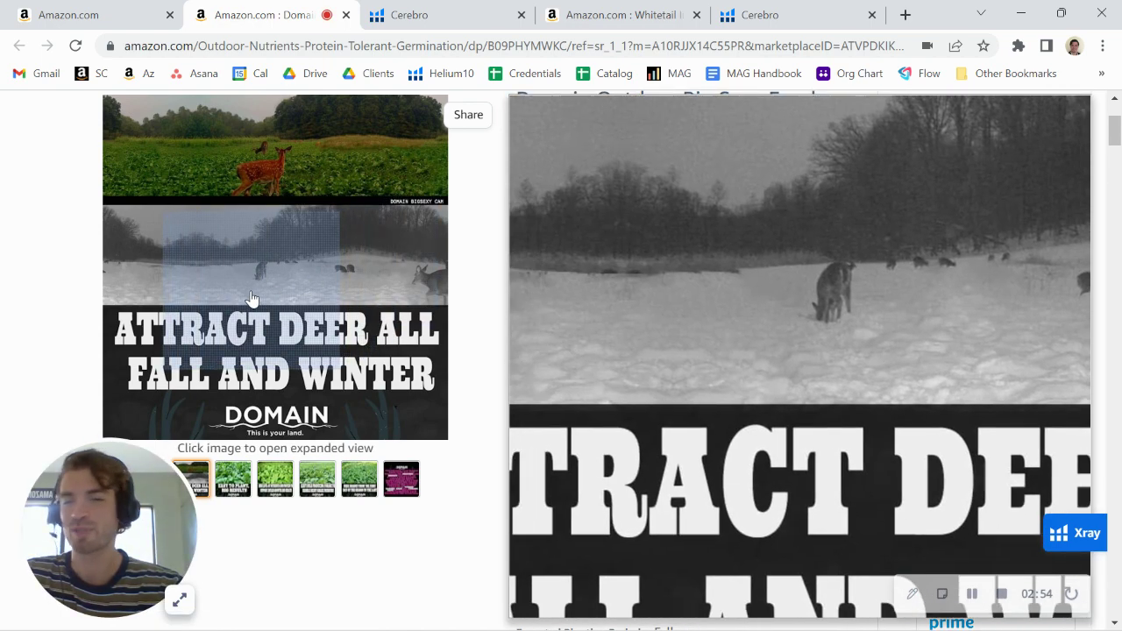
pyautogui.scroll(-4, 741, 369)
pyautogui.scroll(-6, 741, 369)
pyautogui.scroll(-8, 741, 370)
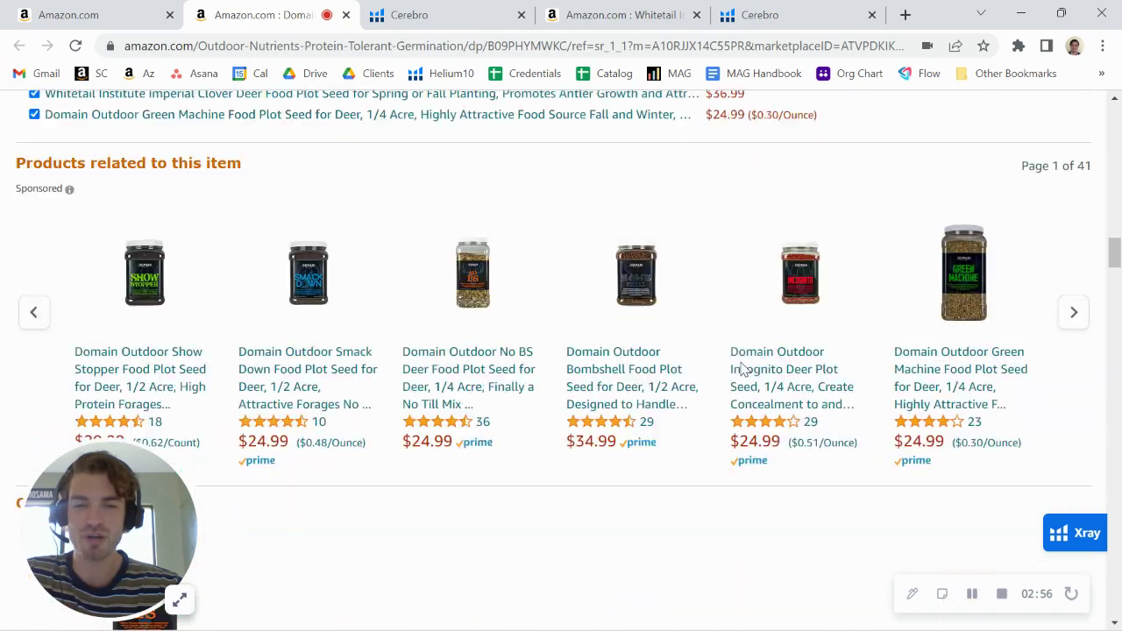
pyautogui.scroll(-5, 741, 369)
pyautogui.scroll(-6, 741, 369)
pyautogui.scroll(-4, 741, 370)
pyautogui.scroll(-4, 740, 370)
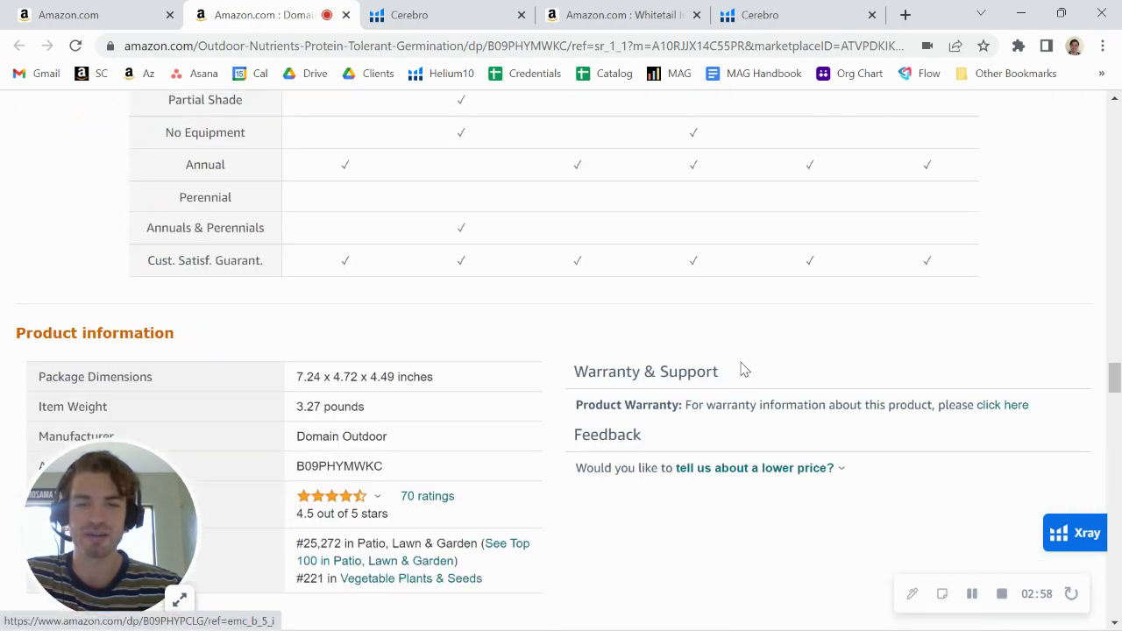
pyautogui.scroll(-5, 741, 369)
pyautogui.scroll(-6, 741, 370)
pyautogui.scroll(2, 741, 369)
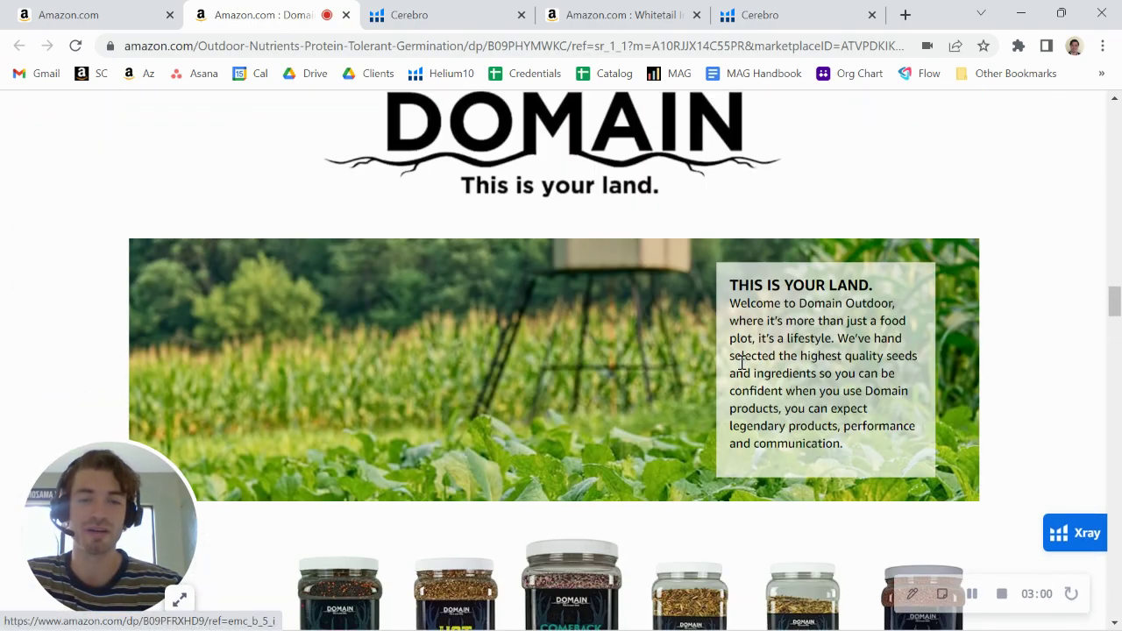
pyautogui.scroll(1, 741, 369)
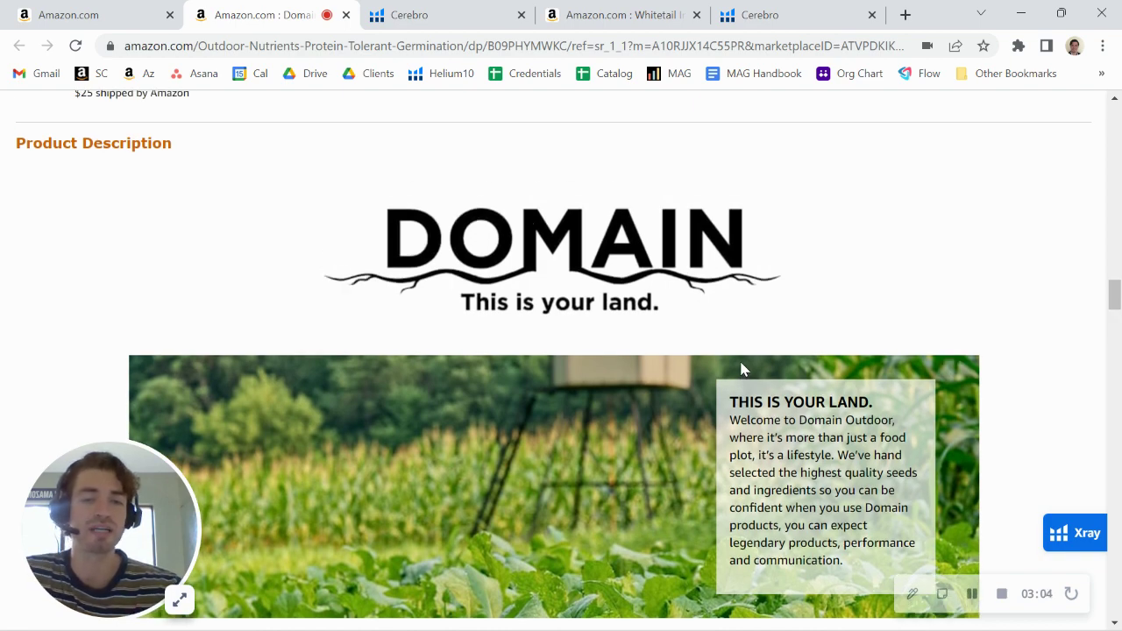
pyautogui.scroll(-3, 741, 369)
pyautogui.scroll(1, 741, 369)
pyautogui.scroll(2, 741, 369)
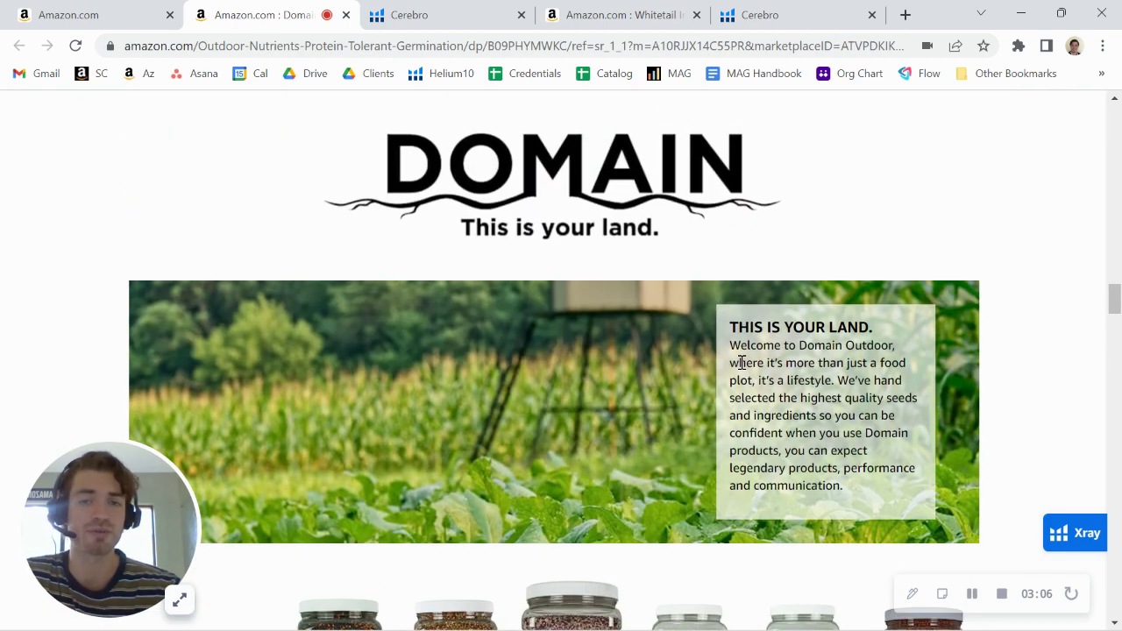
pyautogui.scroll(3, 741, 362)
pyautogui.scroll(5, 742, 363)
pyautogui.scroll(5, 742, 363)
pyautogui.scroll(5, 743, 368)
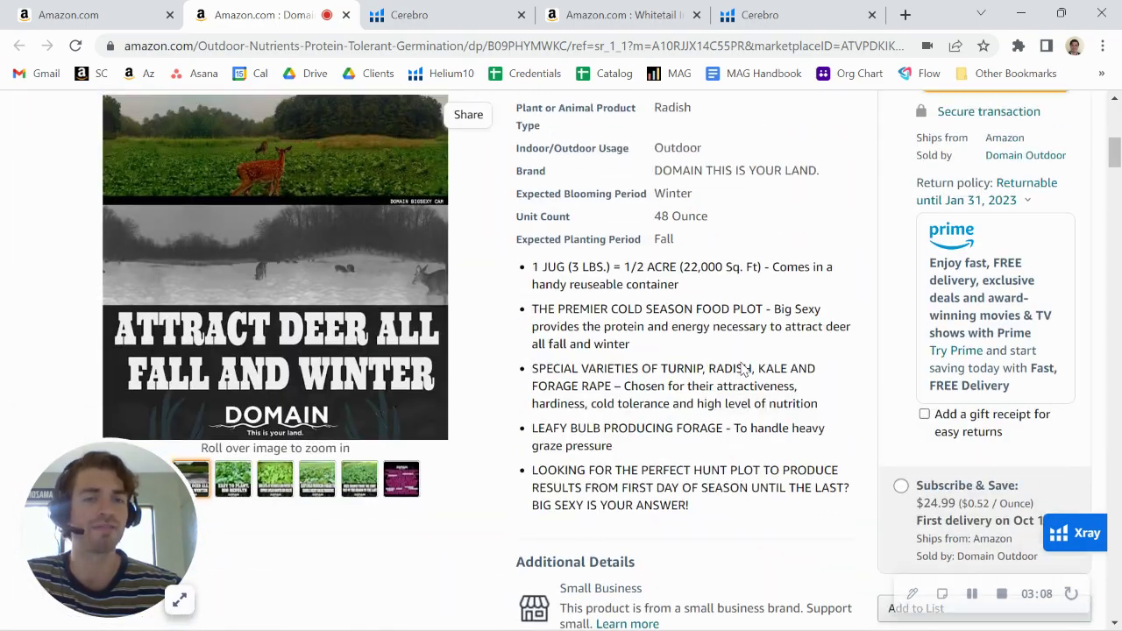
pyautogui.scroll(3, 742, 369)
pyautogui.scroll(2, 742, 369)
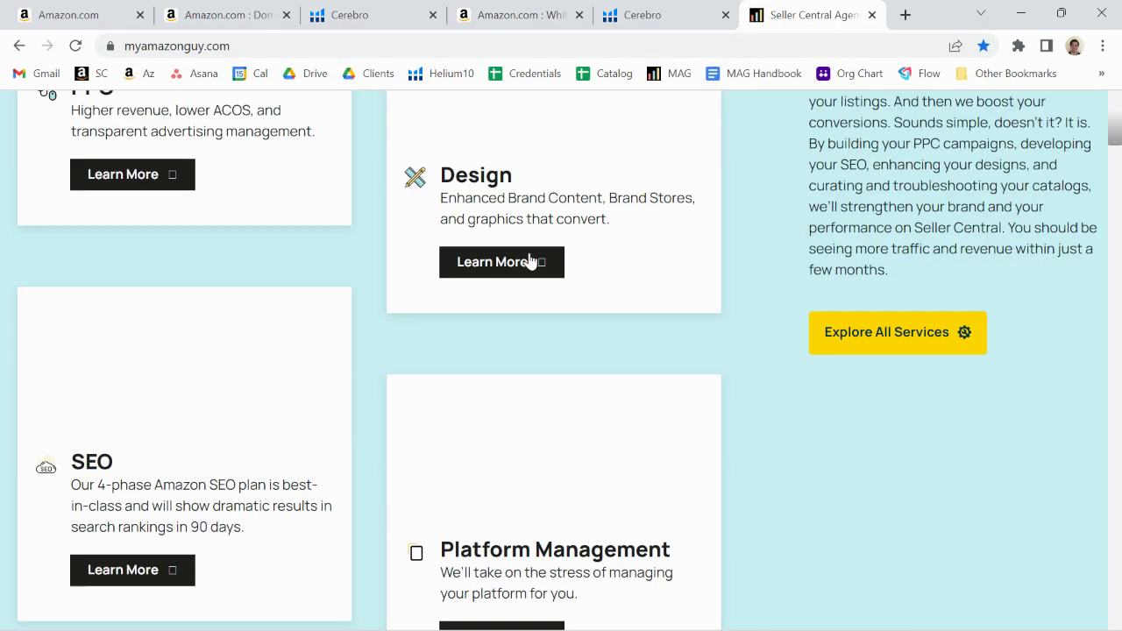
pyautogui.scroll(-2, 529, 260)
# Return from the myamazonguy.com services cards to the Domain listing with its 8.75 health score
pyautogui.scroll(3, 529, 260)
pyautogui.click(213, 6)
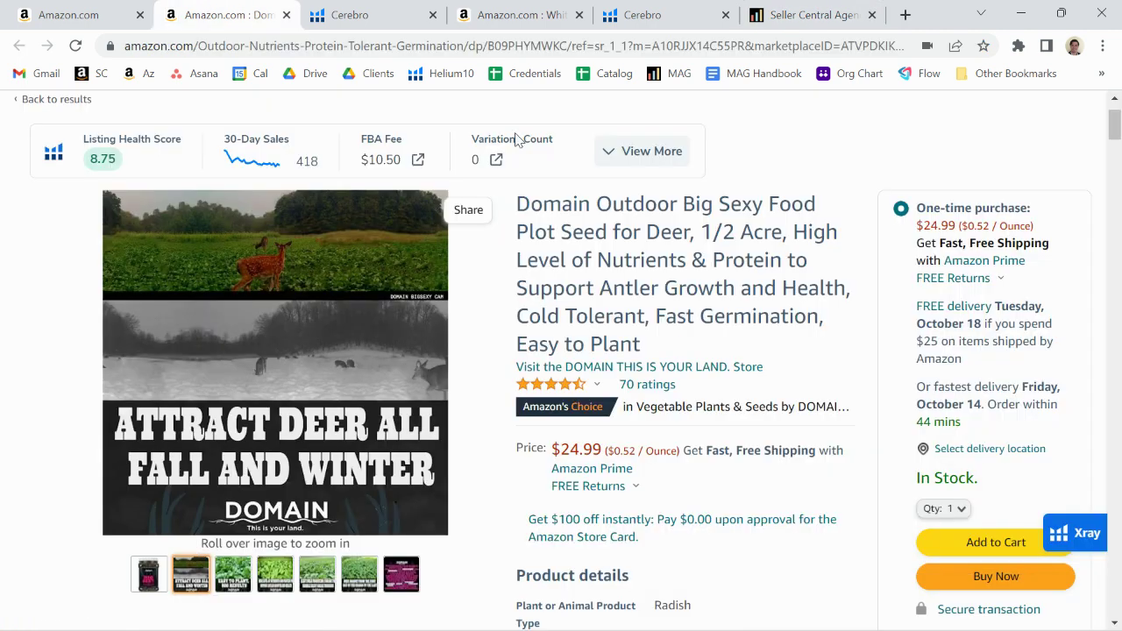